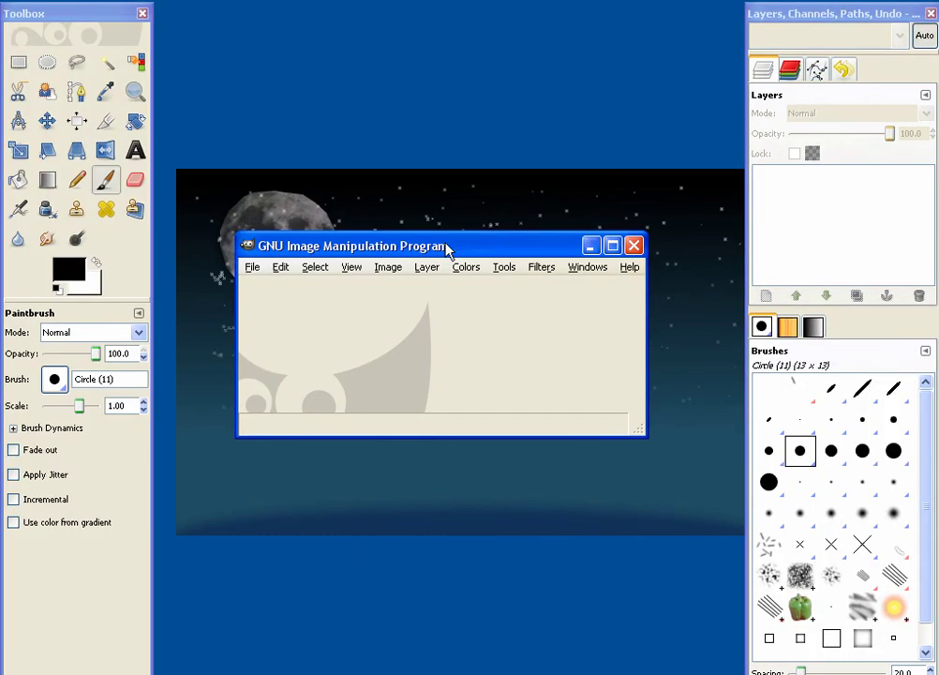
# Step: Create a new blank image 640 pixels wide and 400 pixels high
pyautogui.click(266, 222)
pyautogui.click(279, 247)
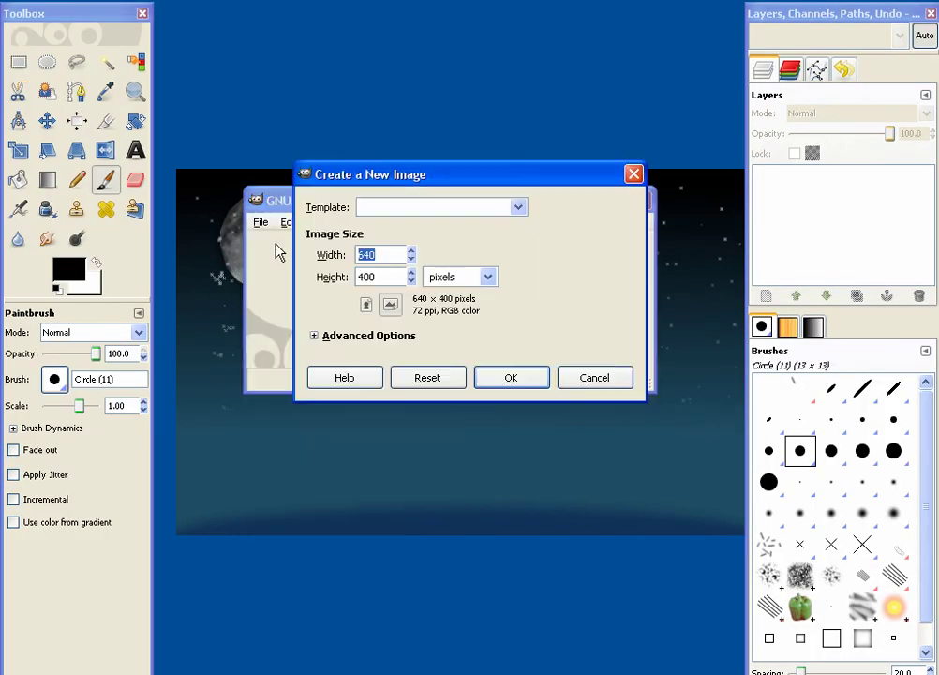
pyautogui.click(510, 379)
pyautogui.moveTo(529, 197); pyautogui.dragTo(443, 173)
# Step: Set the foreground color to teal 006482 and bucket fill the whole background with it
pyautogui.click(70, 271)
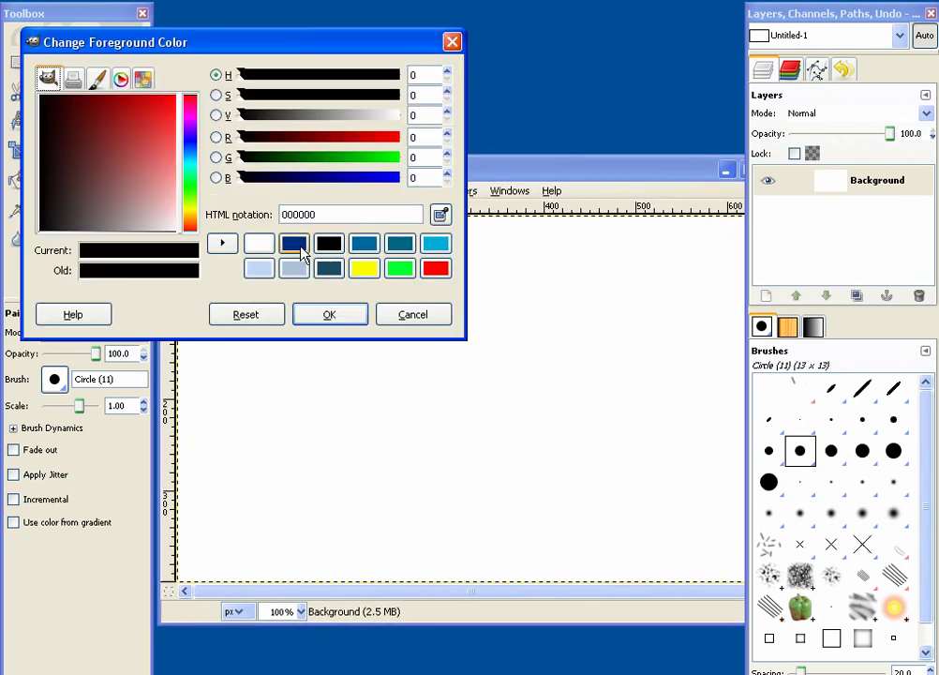
pyautogui.click(399, 245)
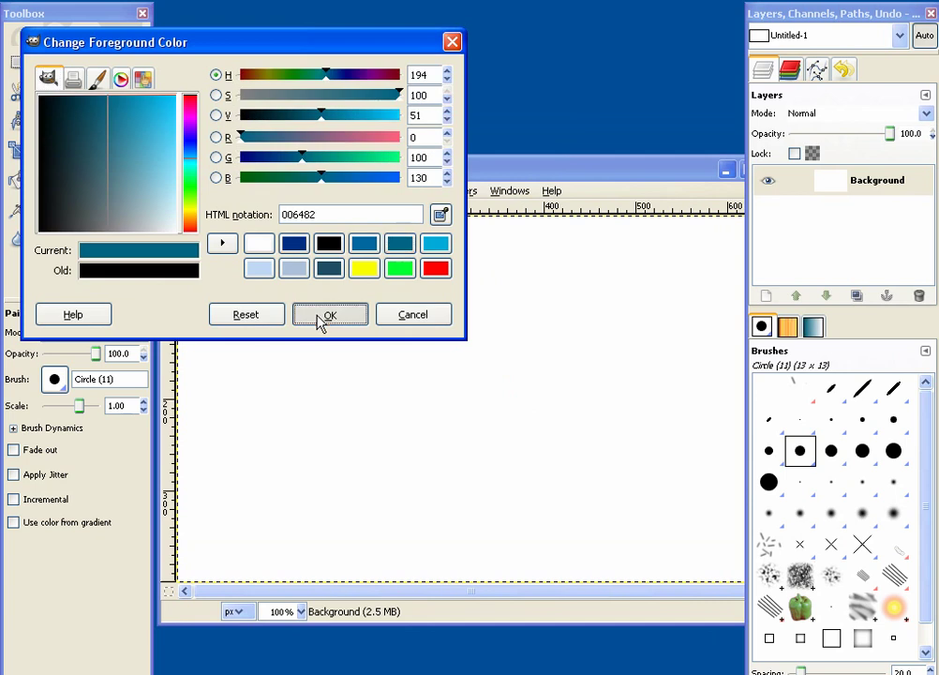
pyautogui.click(324, 317)
pyautogui.click(17, 179)
pyautogui.click(431, 381)
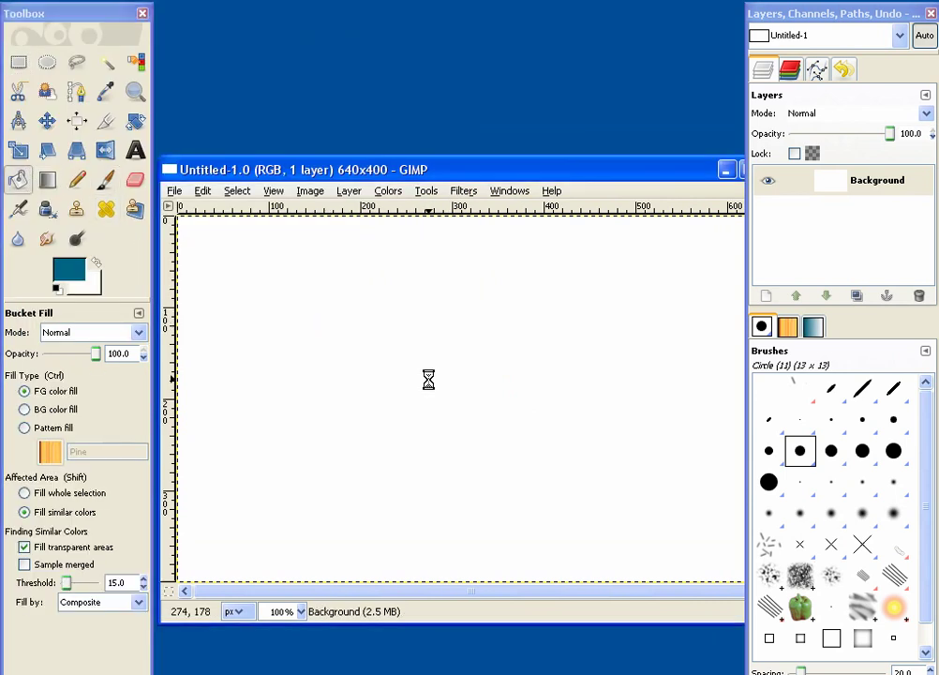
pyautogui.moveTo(496, 174)
pyautogui.mouseDown()
pyautogui.moveTo(434, 134)
pyautogui.moveTo(496, 143)
pyautogui.moveTo(448, 157)
pyautogui.moveTo(496, 154)
pyautogui.mouseUp()
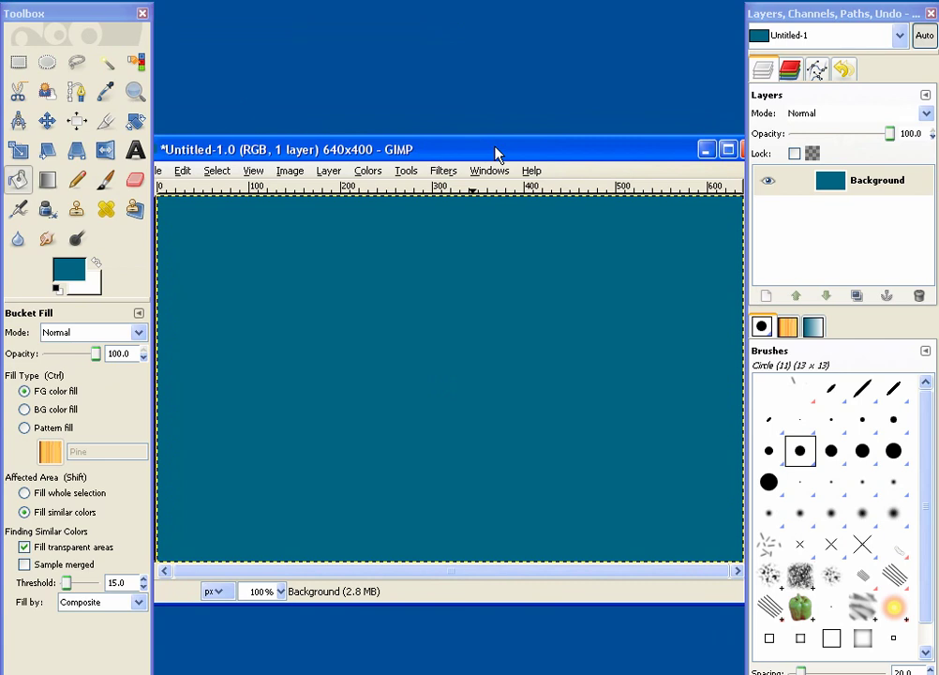
# Step: Blend a linear FG to Transparent gradient in black 000000 from the image's upper edge straight down to about three-quarters of its height
pyautogui.click(49, 180)
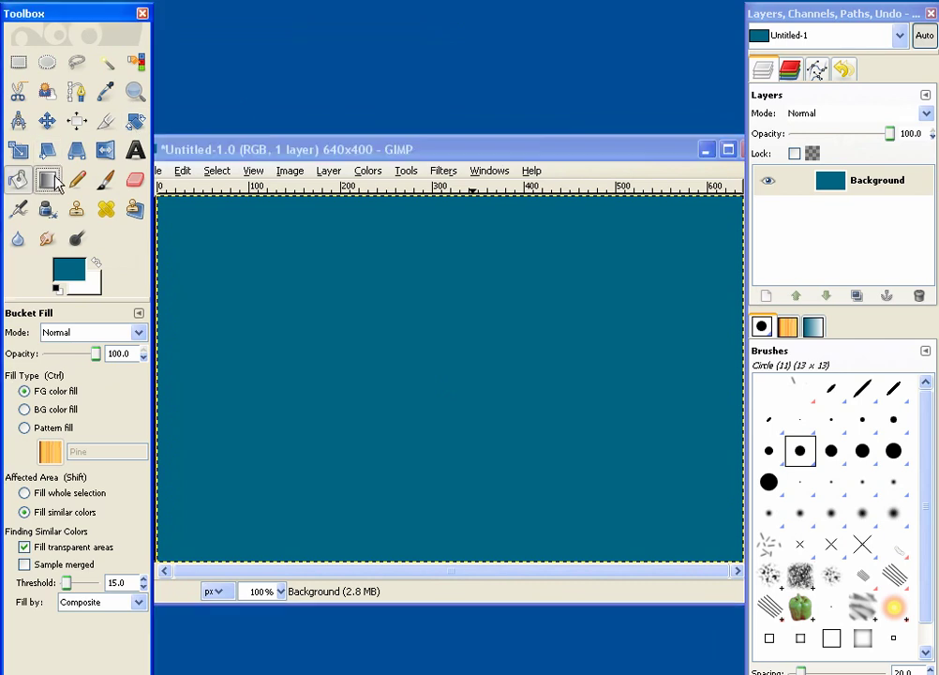
pyautogui.click(64, 273)
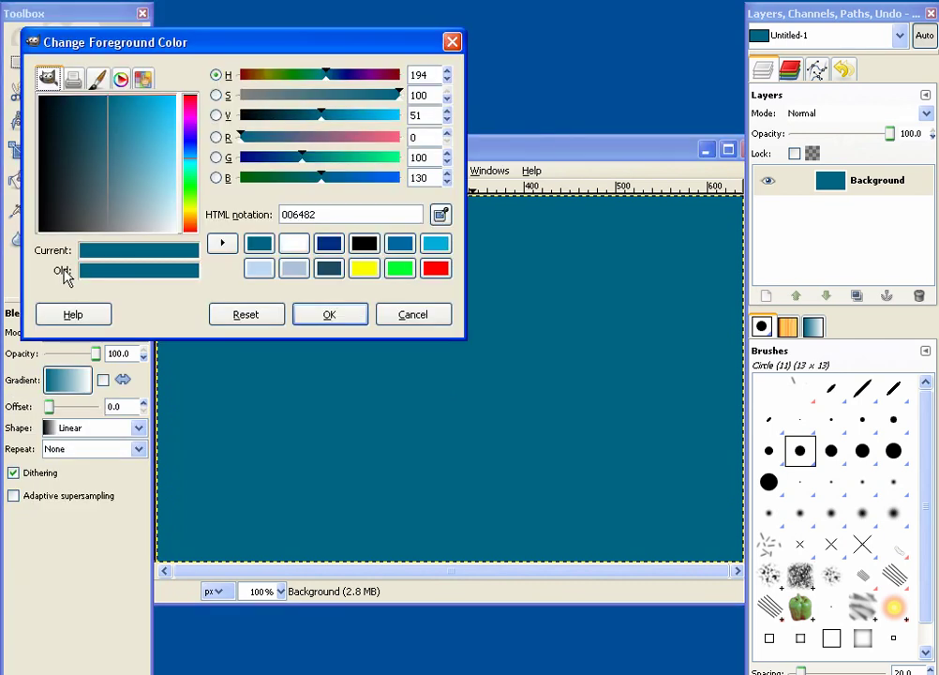
pyautogui.moveTo(94, 159); pyautogui.dragTo(2, 316)
pyautogui.click(361, 315)
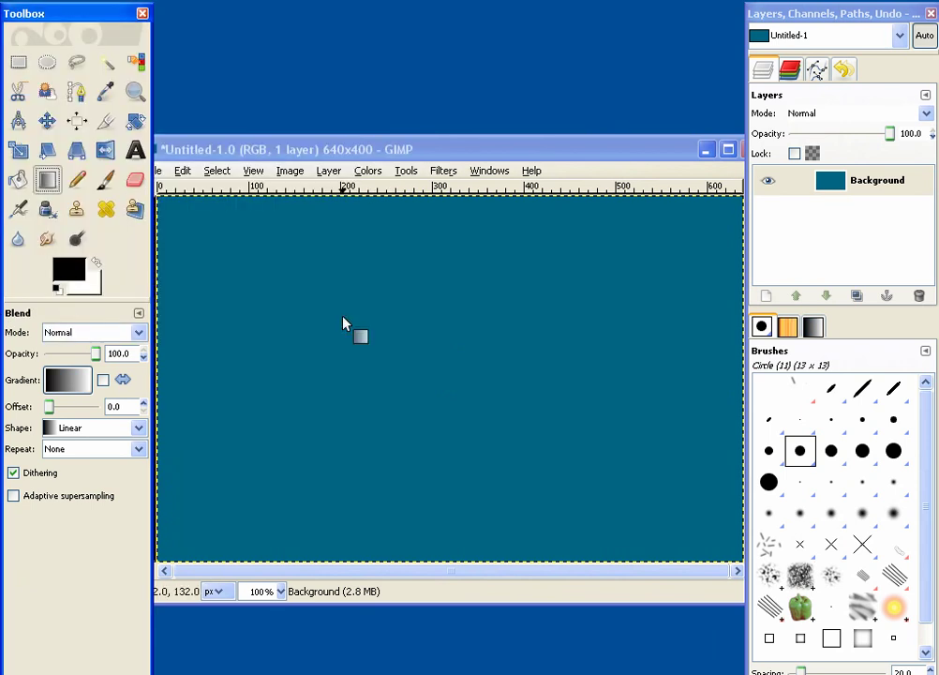
pyautogui.click(53, 386)
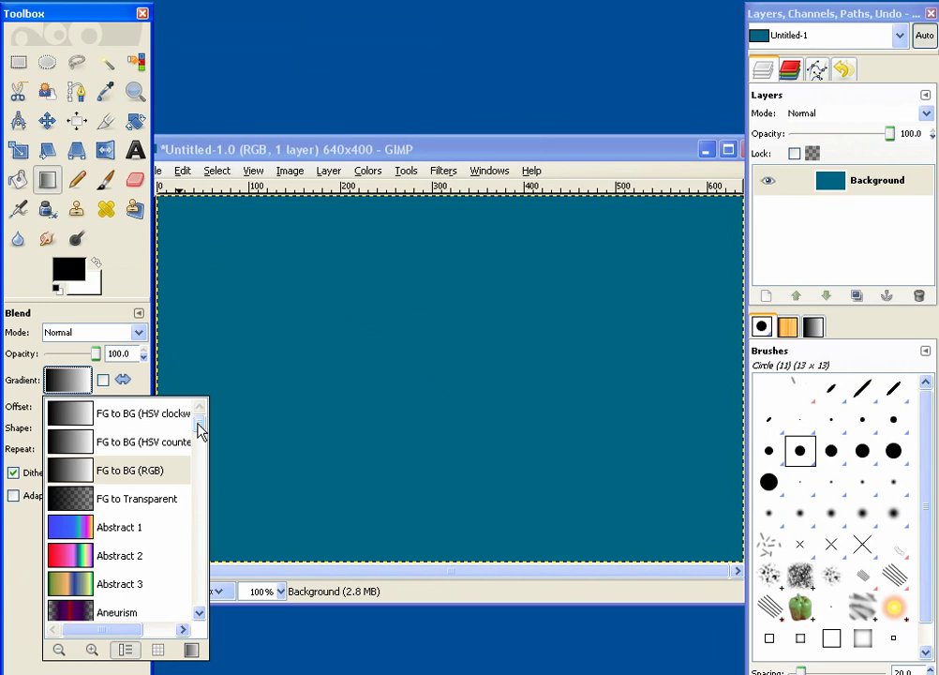
pyautogui.click(119, 499)
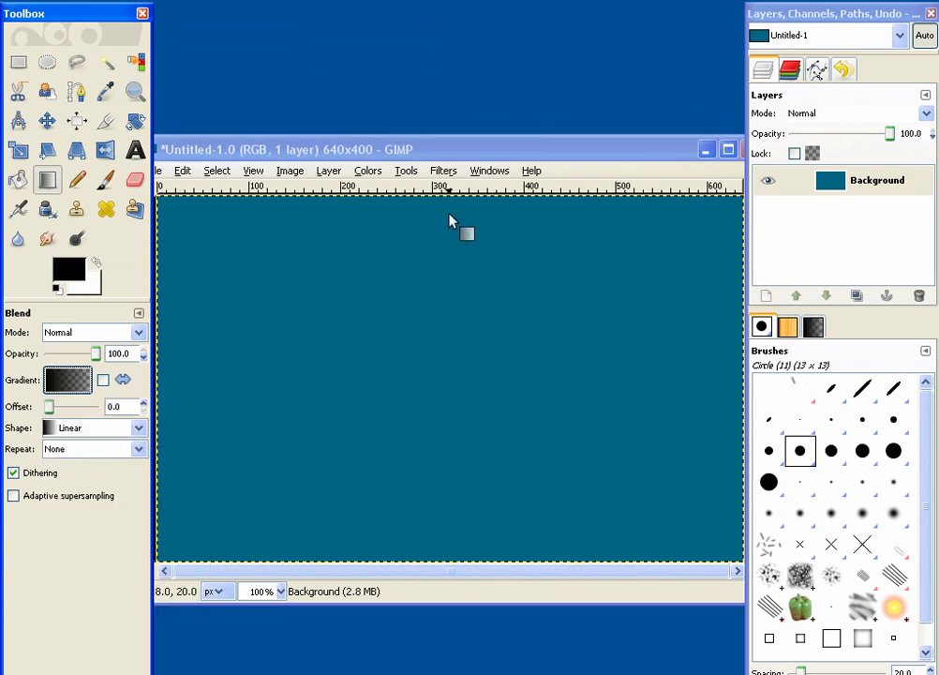
pyautogui.moveTo(451, 205); pyautogui.dragTo(451, 475)
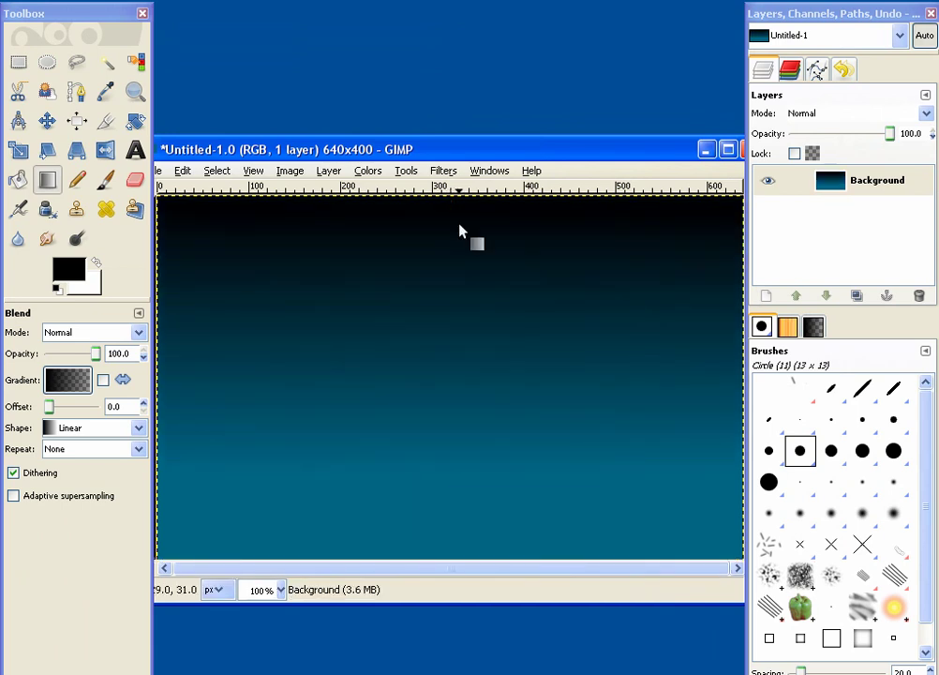
pyautogui.moveTo(485, 151)
pyautogui.mouseDown()
pyautogui.moveTo(486, 115)
pyautogui.moveTo(489, 136)
pyautogui.mouseUp()
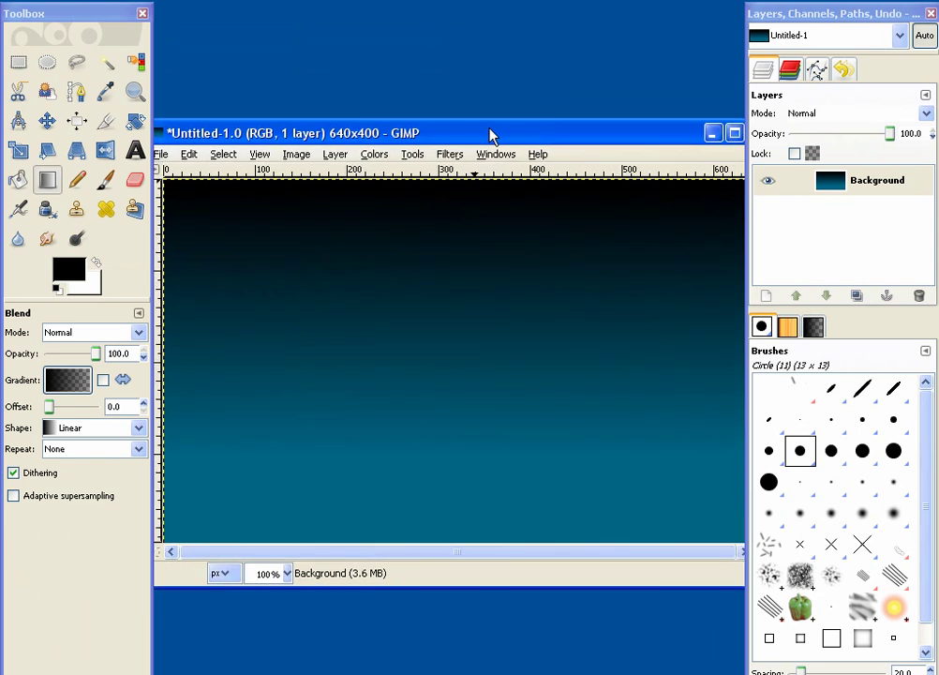
# Step: Draw an ellipse selection about 657 x 70 px and move it down so its lower part runs past the image's lower edge
pyautogui.click(47, 64)
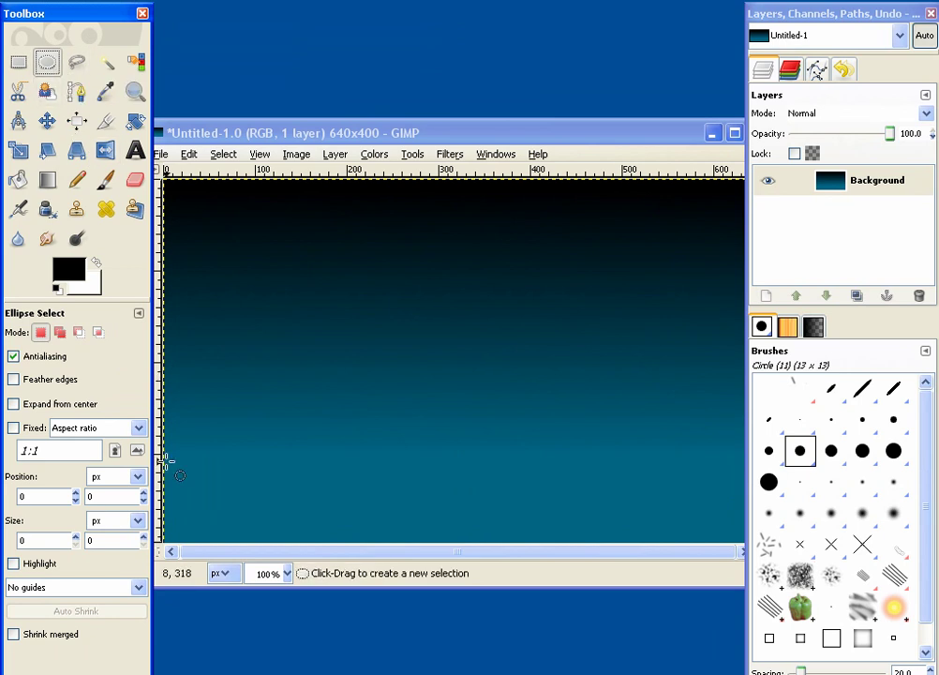
pyautogui.moveTo(163, 410); pyautogui.dragTo(769, 479)
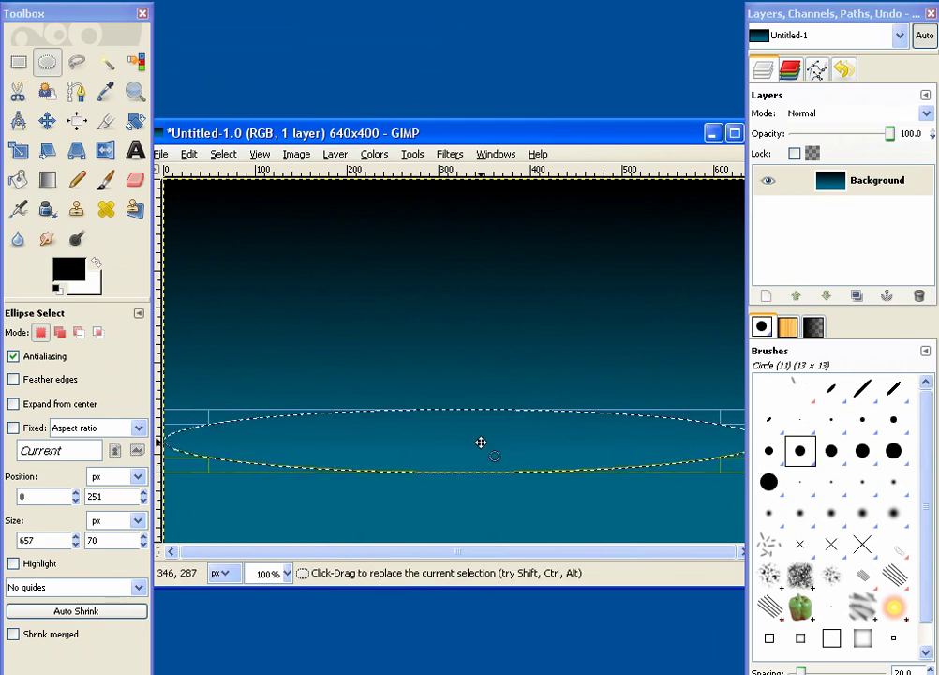
pyautogui.moveTo(480, 442); pyautogui.dragTo(477, 538)
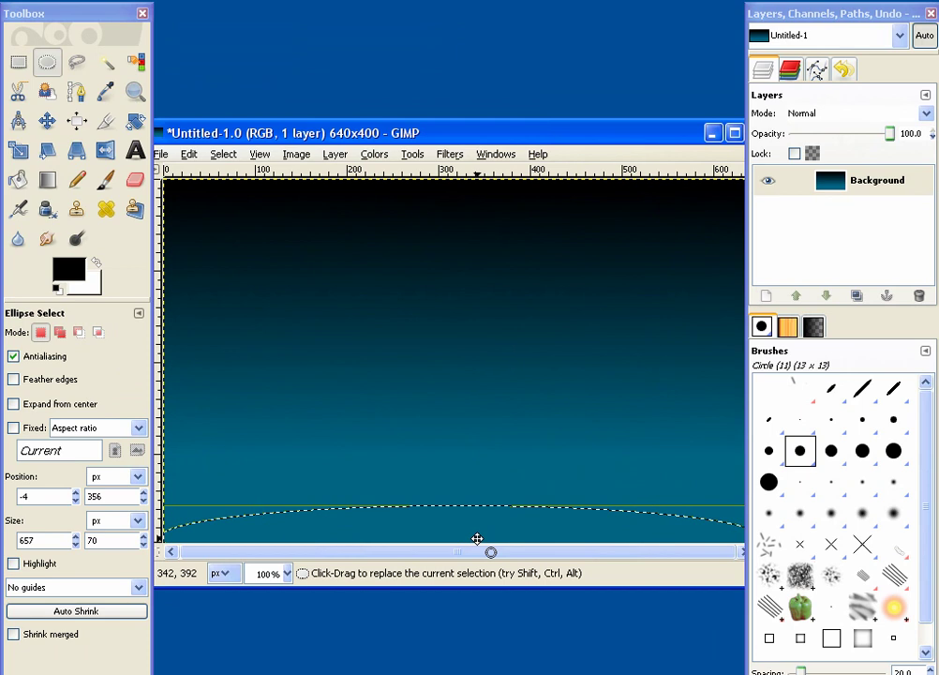
# Step: Feather the ellipse selection by 25 pixels
pyautogui.click(222, 156)
pyautogui.click(253, 331)
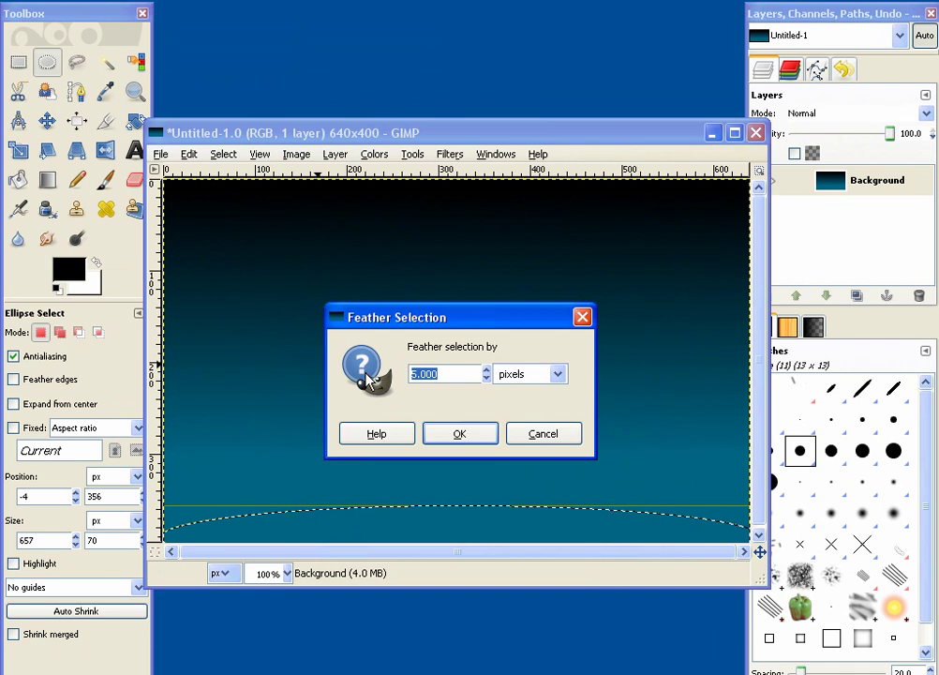
pyautogui.write('25')
pyautogui.click(460, 438)
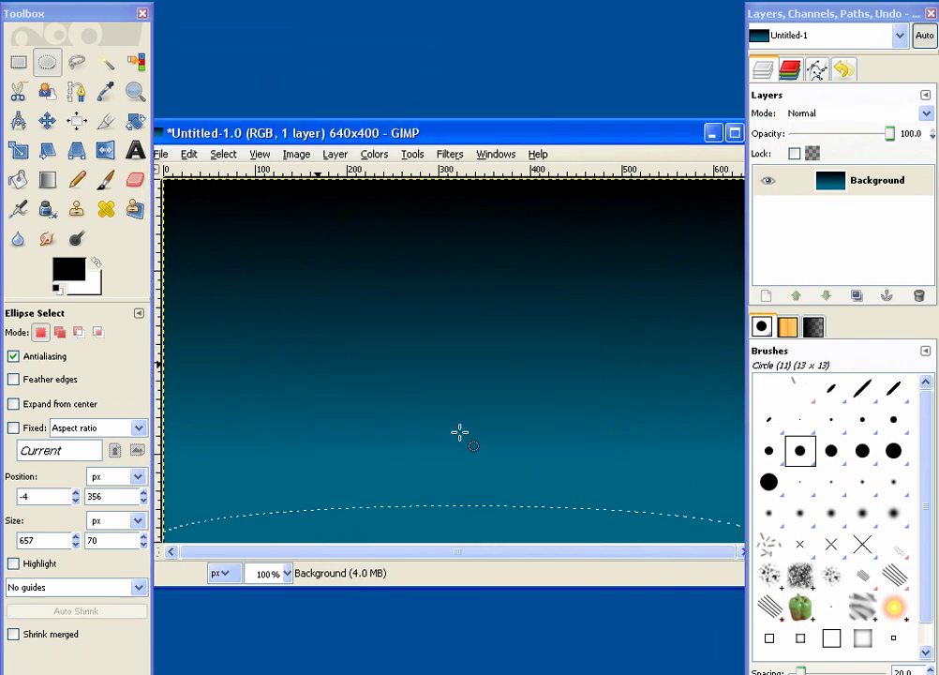
# Step: Try to bucket fill the ellipse selection after setting the foreground color to blue 00679f
pyautogui.click(79, 275)
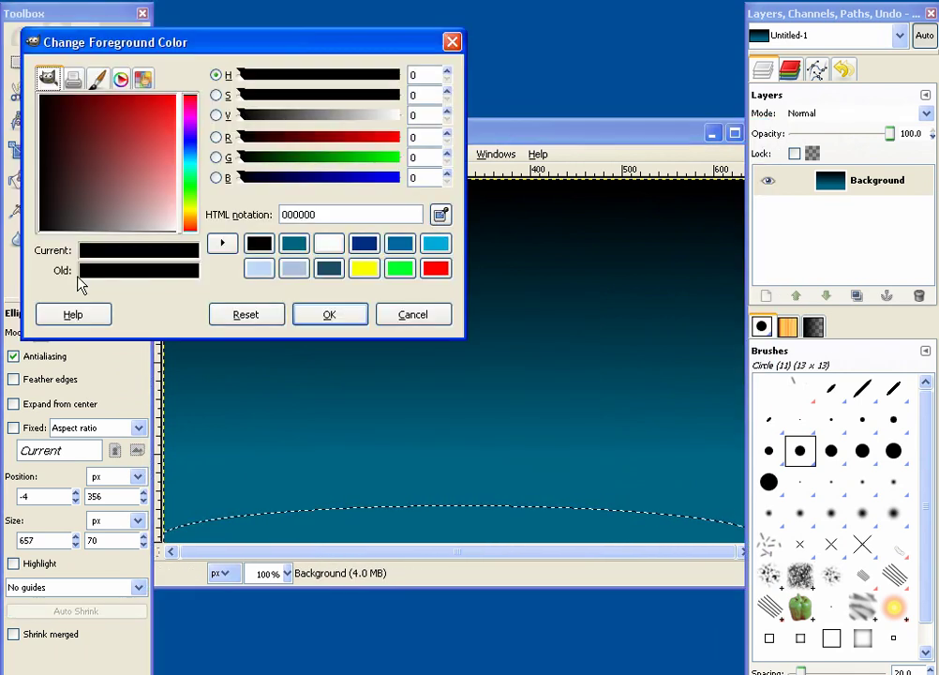
pyautogui.click(401, 245)
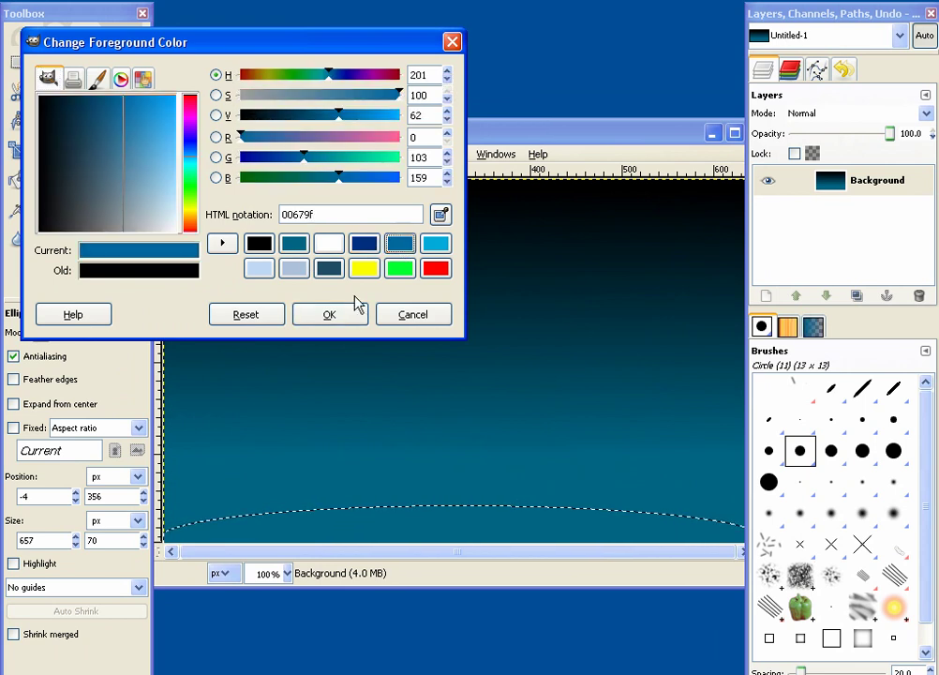
pyautogui.click(318, 316)
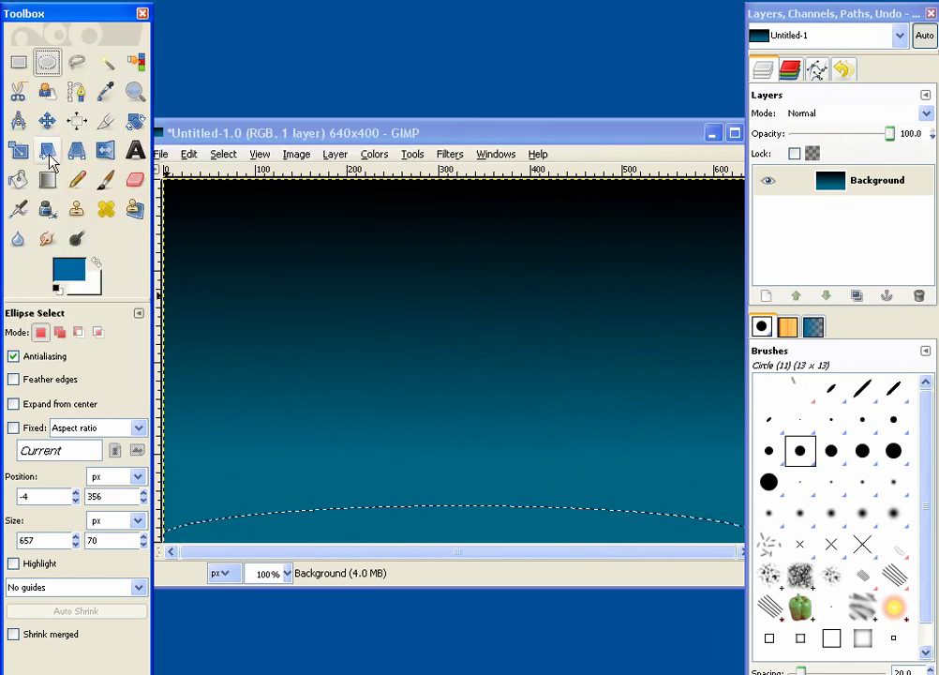
pyautogui.click(17, 179)
pyautogui.click(443, 529)
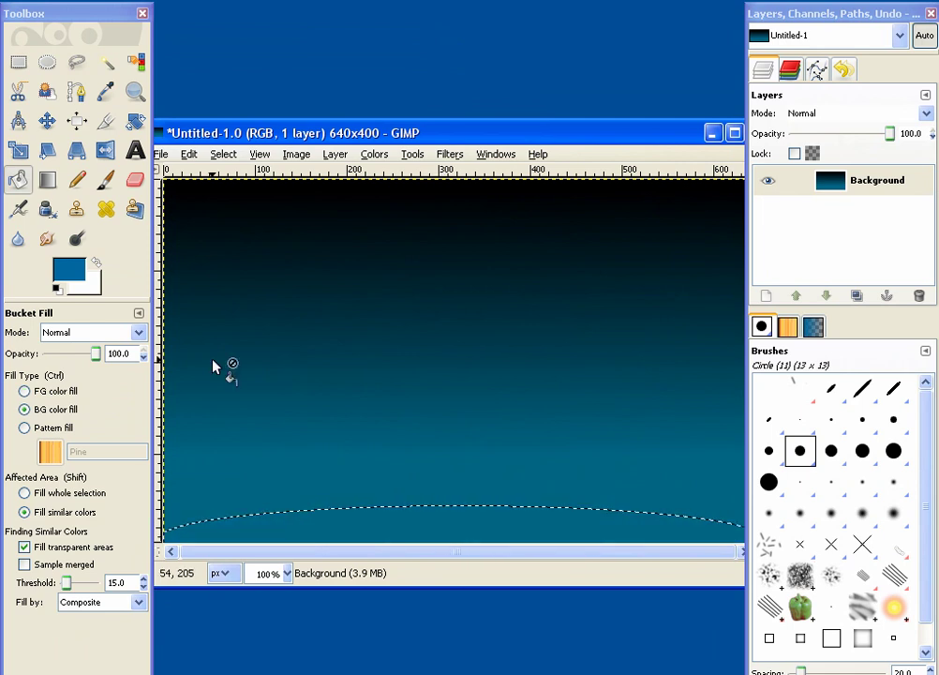
# Step: Try a dark blue 002f82 fill in the ellipse selection without its outline, and undo the fill and the deselection
pyautogui.click(69, 275)
pyautogui.click(399, 243)
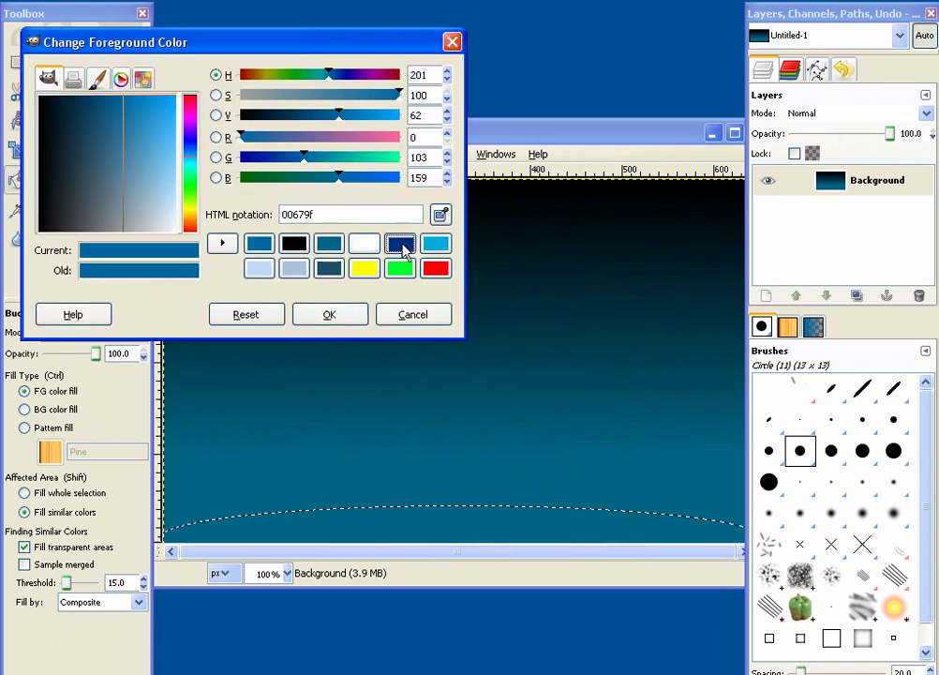
pyautogui.moveTo(400, 243); pyautogui.dragTo(423, 517)
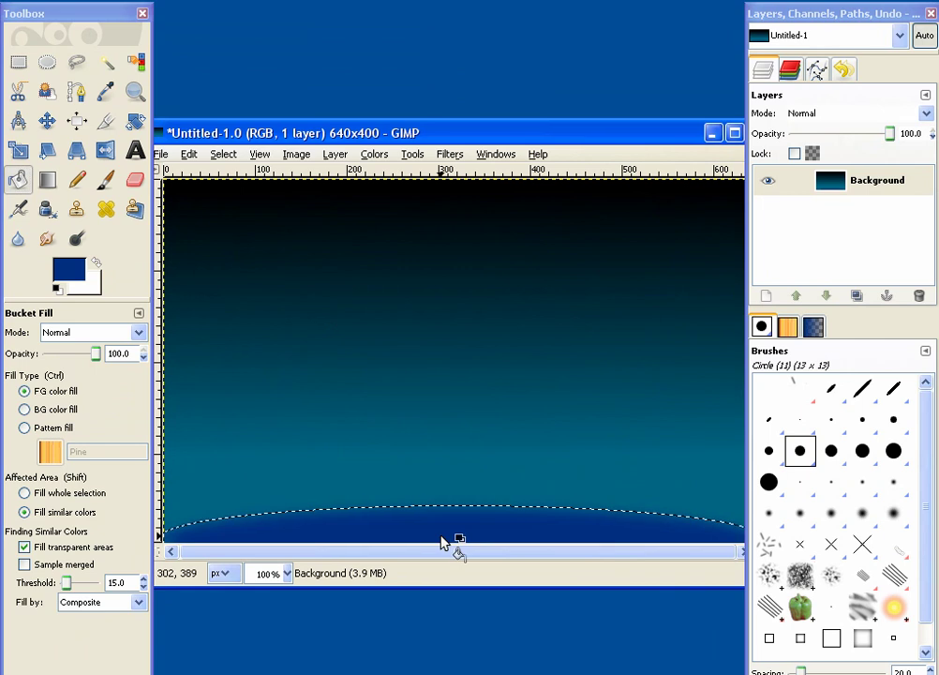
pyautogui.click(223, 154)
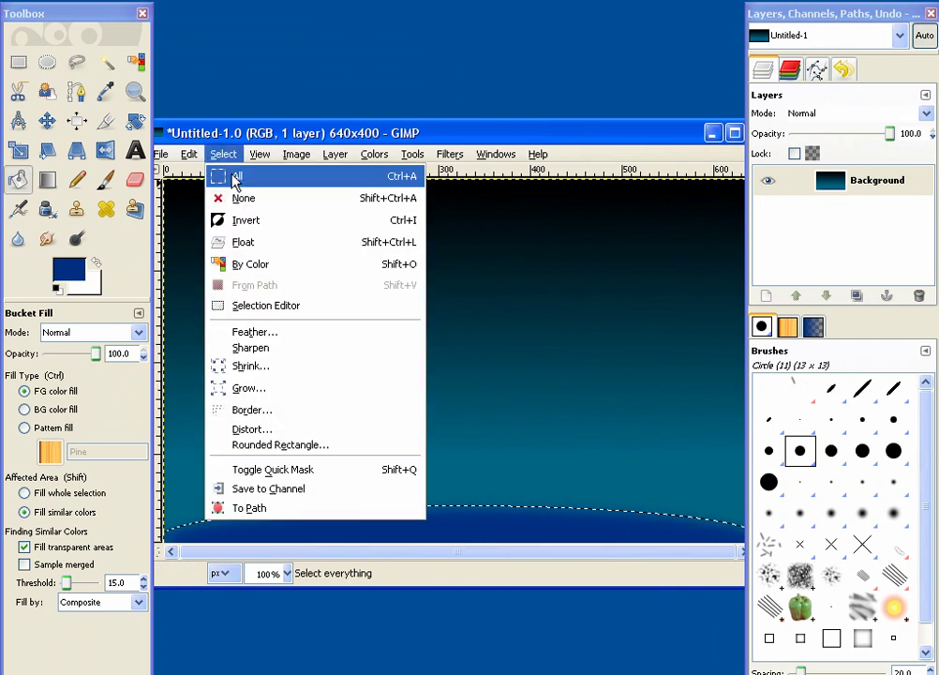
pyautogui.click(247, 200)
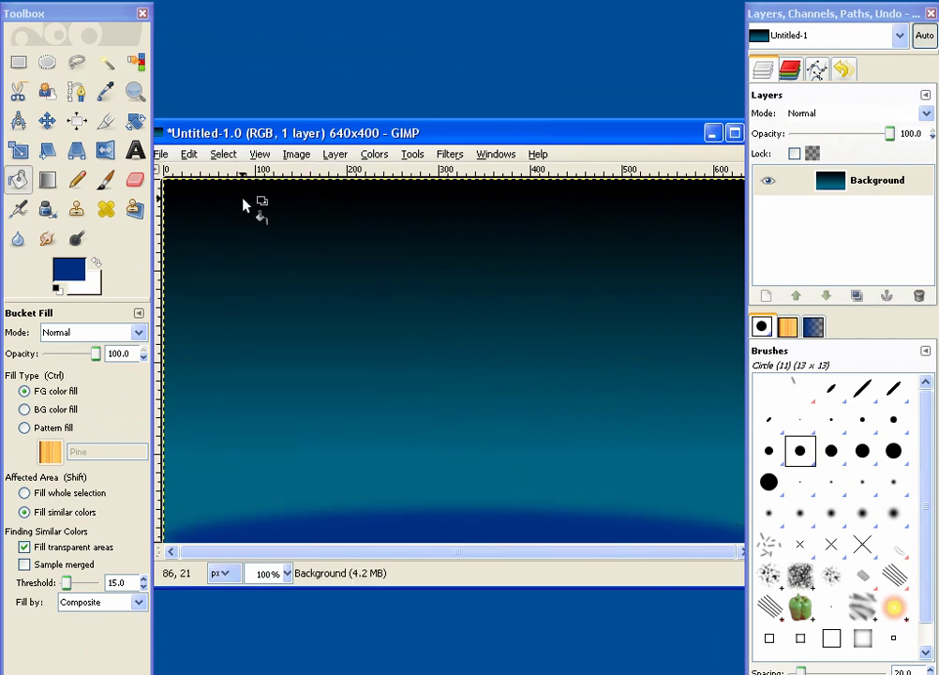
pyautogui.hotkey('ctrl', 'z')
pyautogui.hotkey('ctrl', 'z')
# Step: Fill the ellipse selection with foreground color 005082, made by setting green to 80, and clear the selection
pyautogui.click(82, 269)
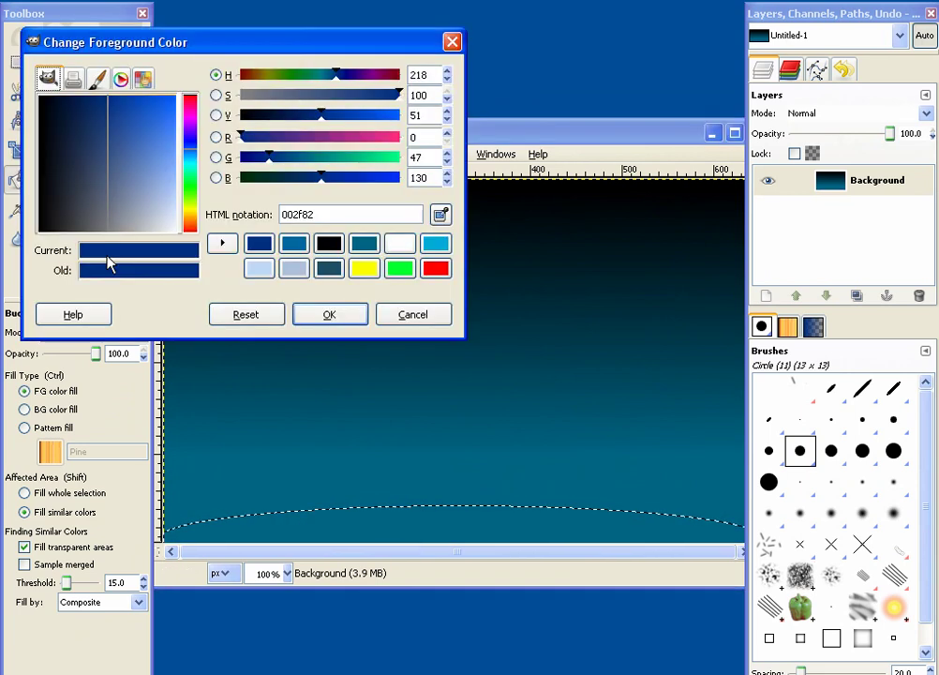
pyautogui.moveTo(270, 157); pyautogui.dragTo(291, 159)
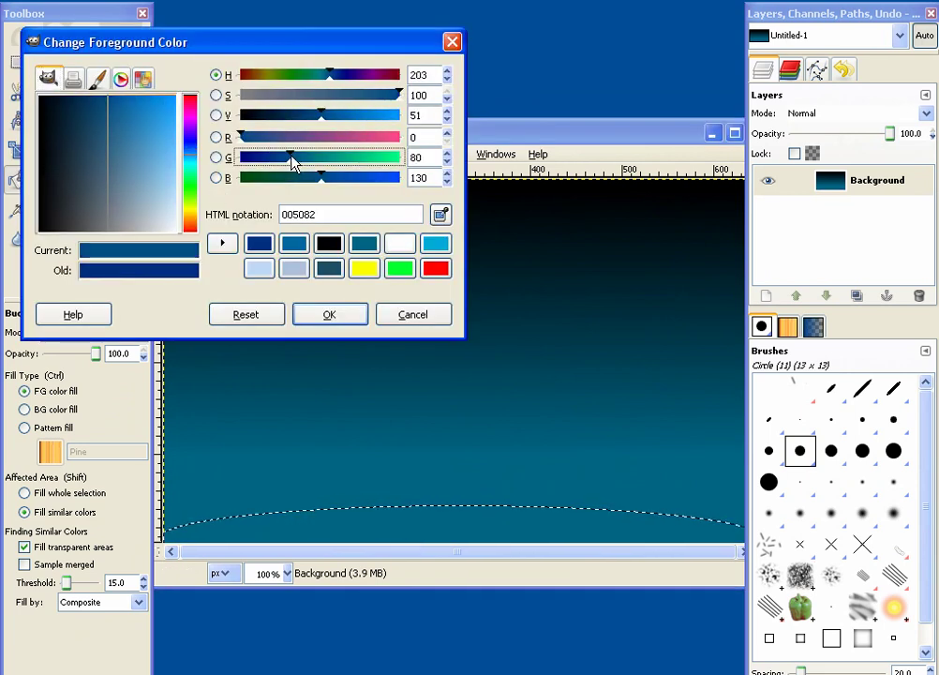
pyautogui.click(329, 316)
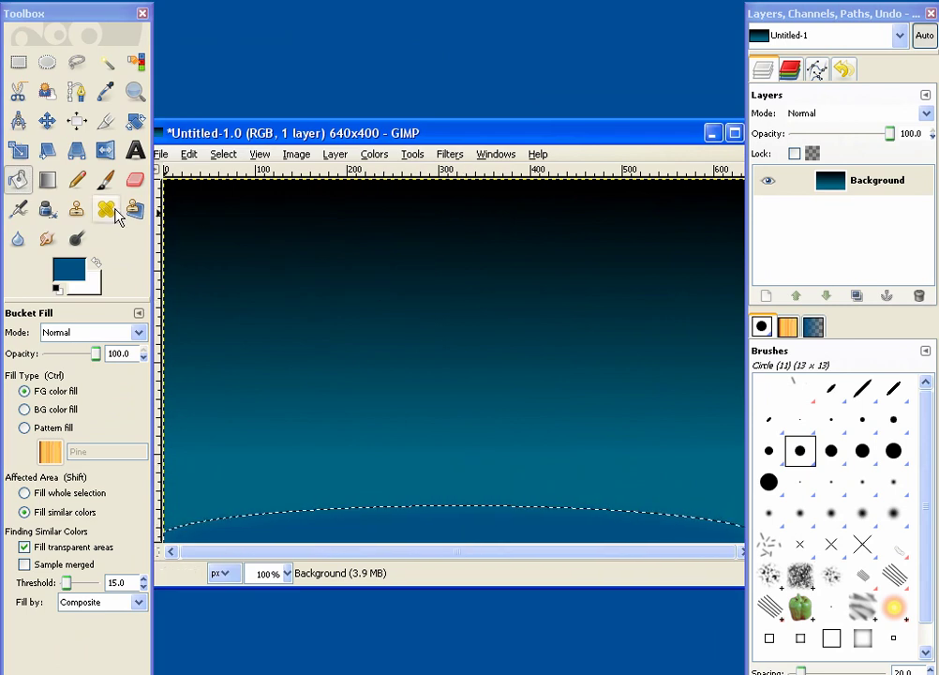
pyautogui.click(223, 155)
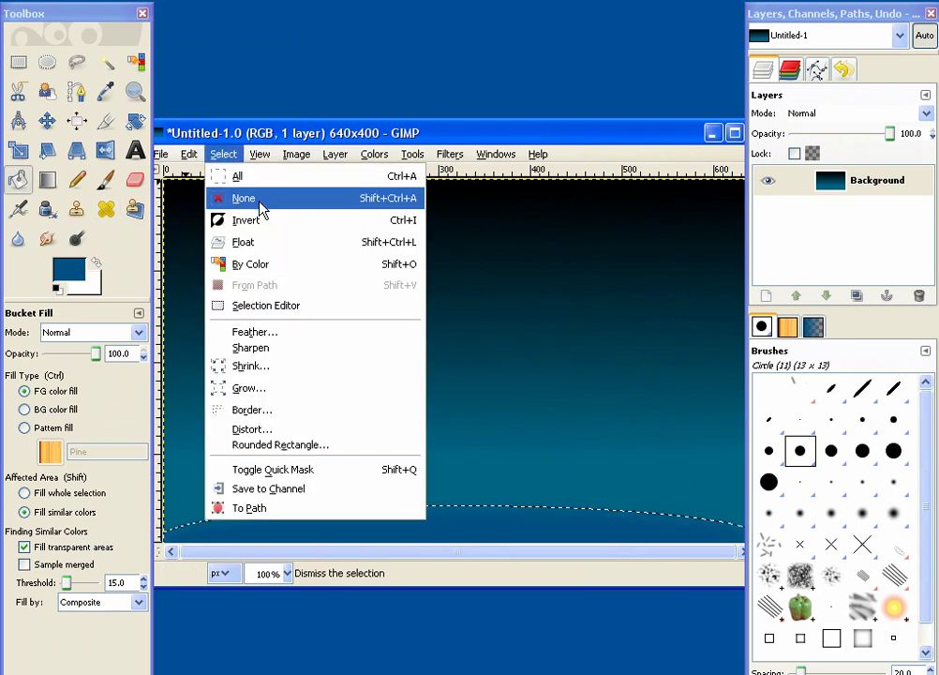
pyautogui.click(262, 208)
pyautogui.moveTo(409, 139)
pyautogui.mouseDown()
pyautogui.moveTo(388, 122)
pyautogui.moveTo(408, 150)
pyautogui.mouseUp()
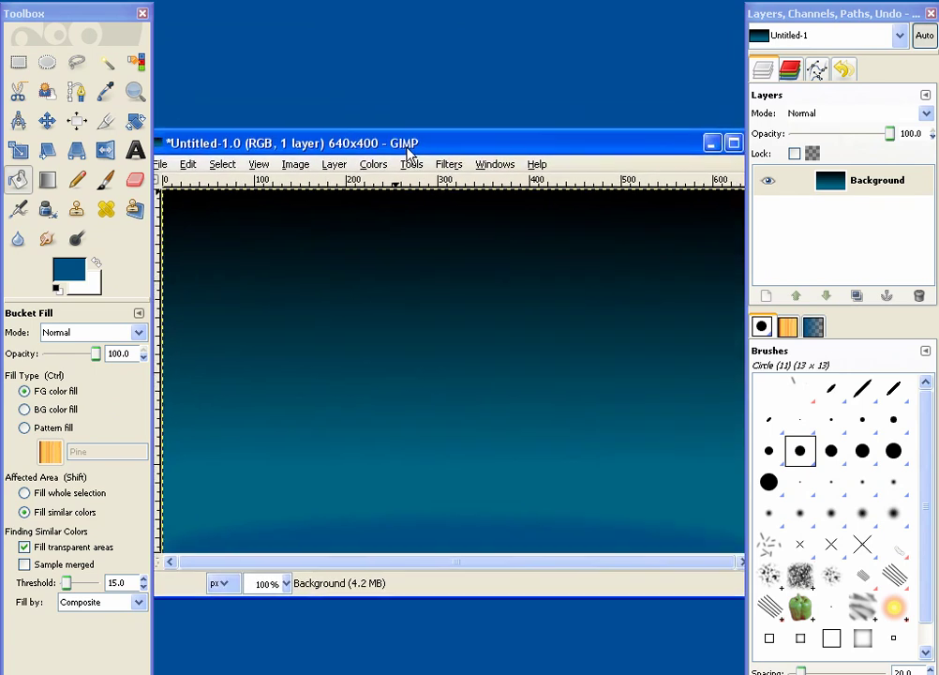
# Step: Add a new transparent 640 x 400 px layer named Stars
pyautogui.click(768, 297)
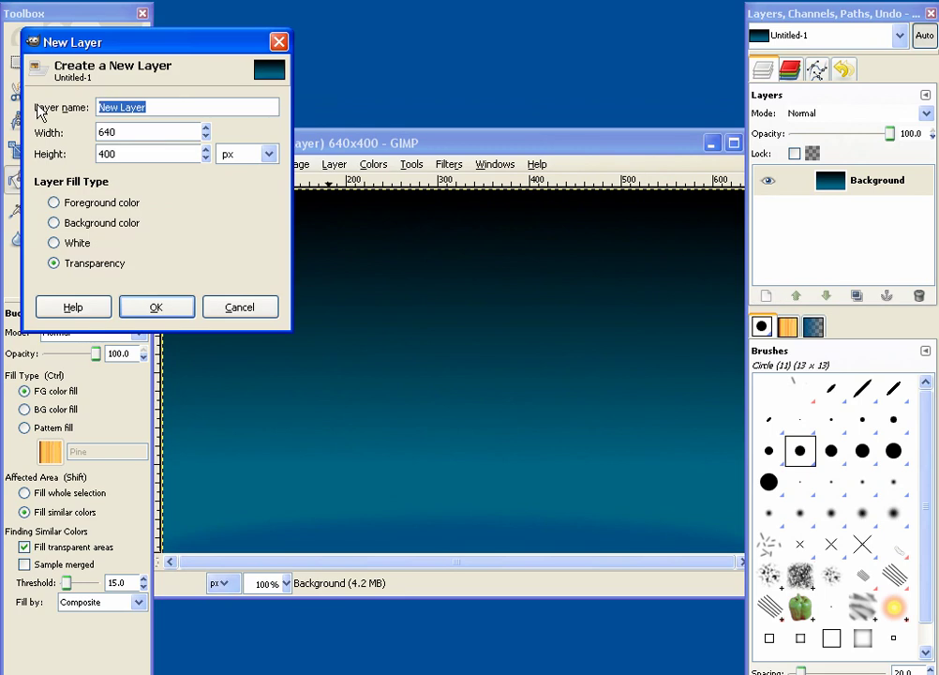
pyautogui.write('Star')
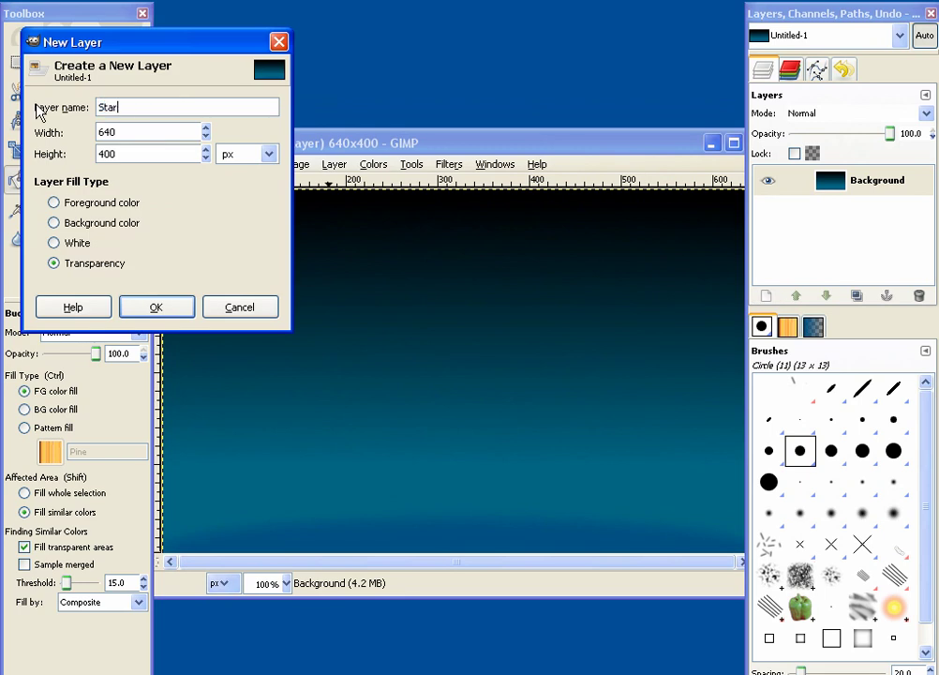
pyautogui.write('s')
pyautogui.click(163, 313)
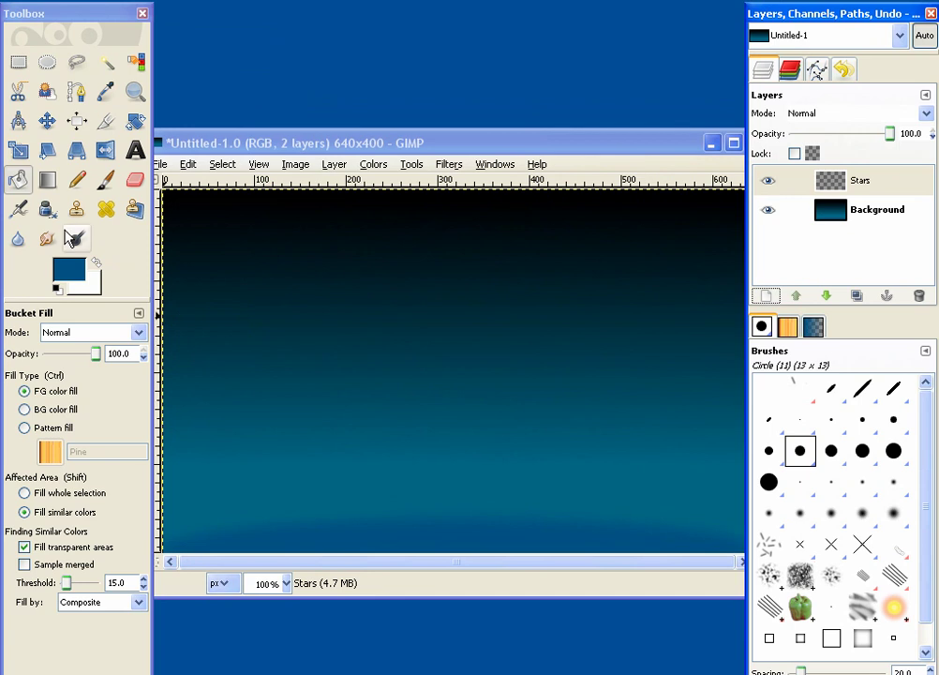
# Step: Set up the Paintbrush with the Diagonal Star (11) brush at a scale of 0.50
pyautogui.click(103, 183)
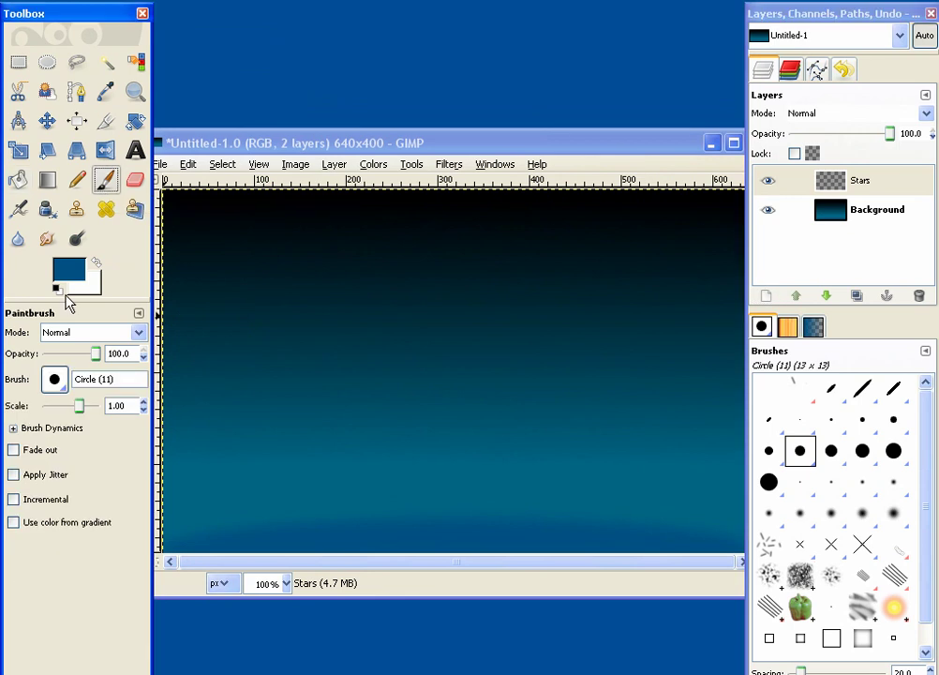
pyautogui.click(55, 379)
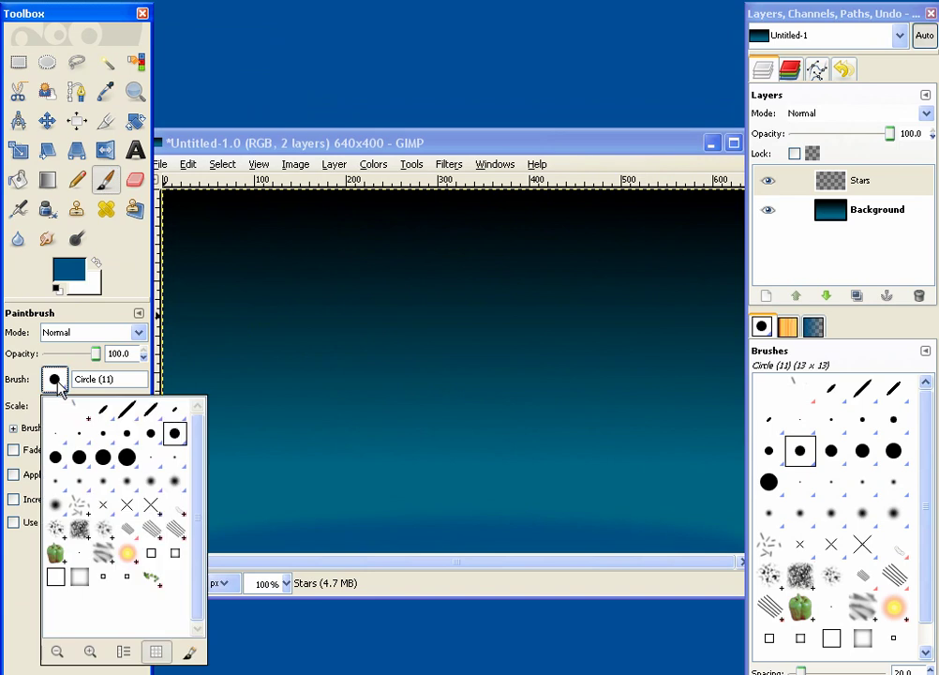
pyautogui.click(104, 507)
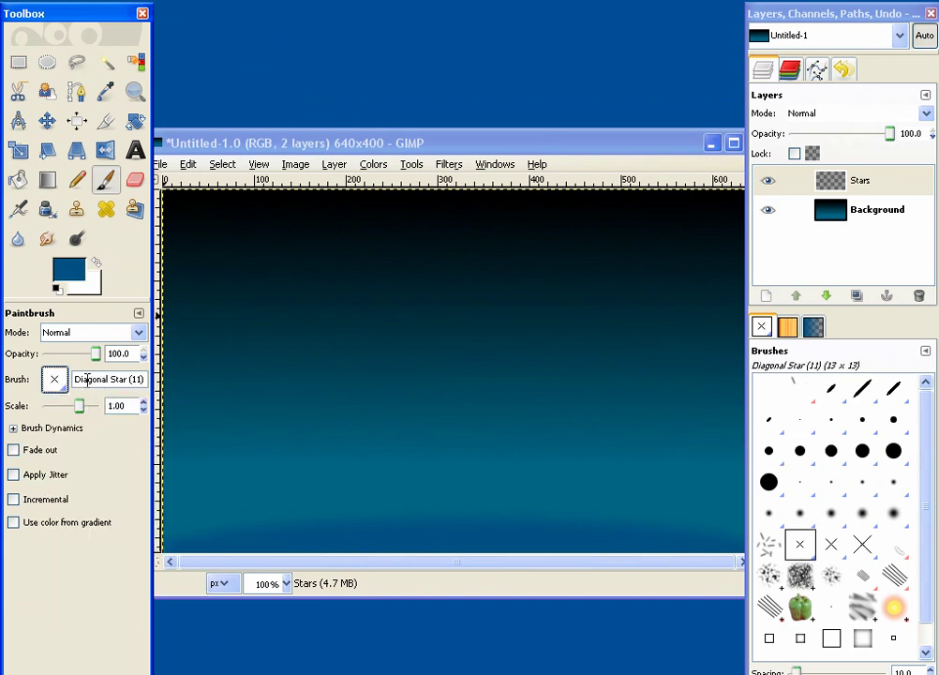
pyautogui.click(80, 411)
pyautogui.moveTo(75, 412); pyautogui.dragTo(78, 412)
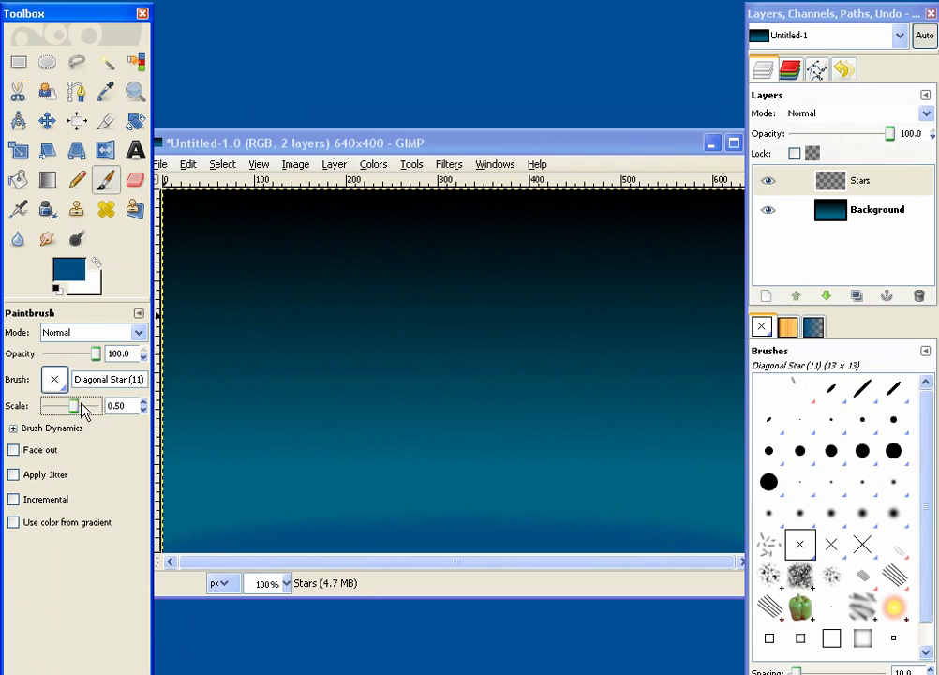
# Step: Enable random opacity and random size in the brush dynamics, keeping pressure opacity on and fade out off
pyautogui.click(14, 428)
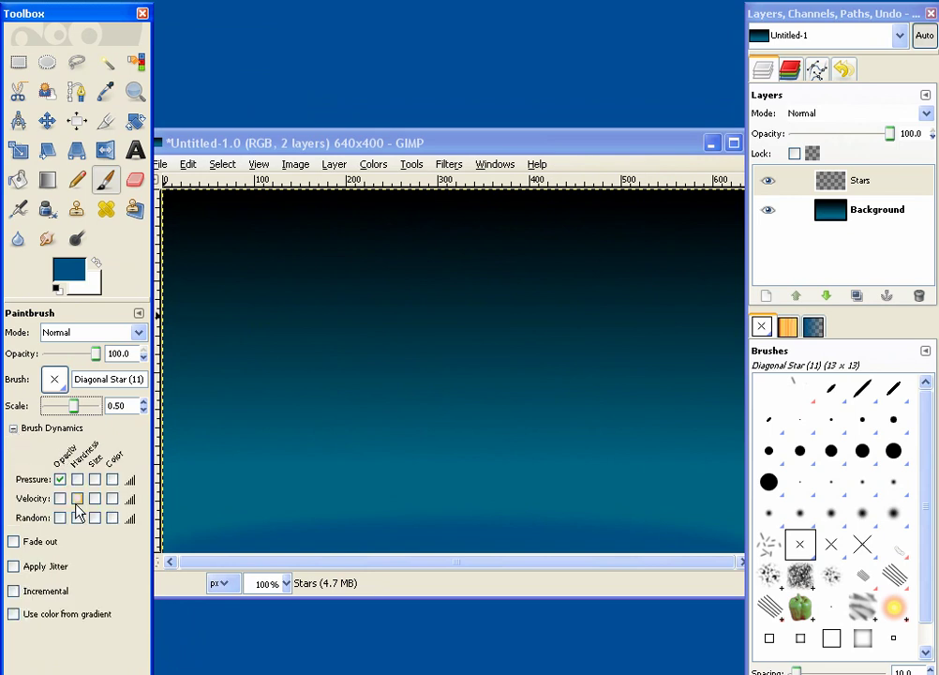
pyautogui.click(60, 479)
pyautogui.click(60, 517)
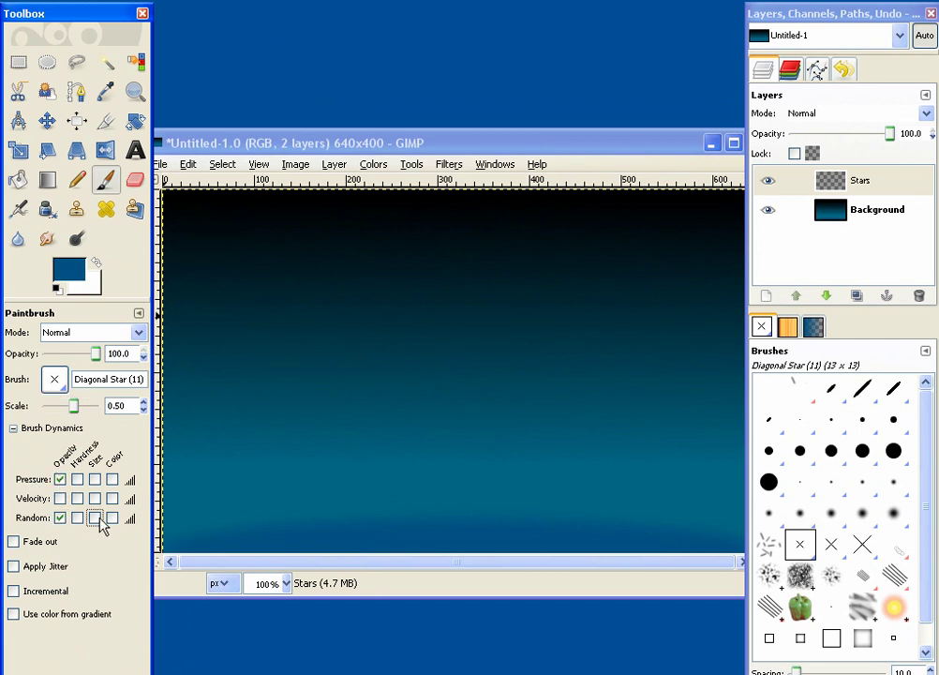
pyautogui.click(95, 517)
pyautogui.click(106, 541)
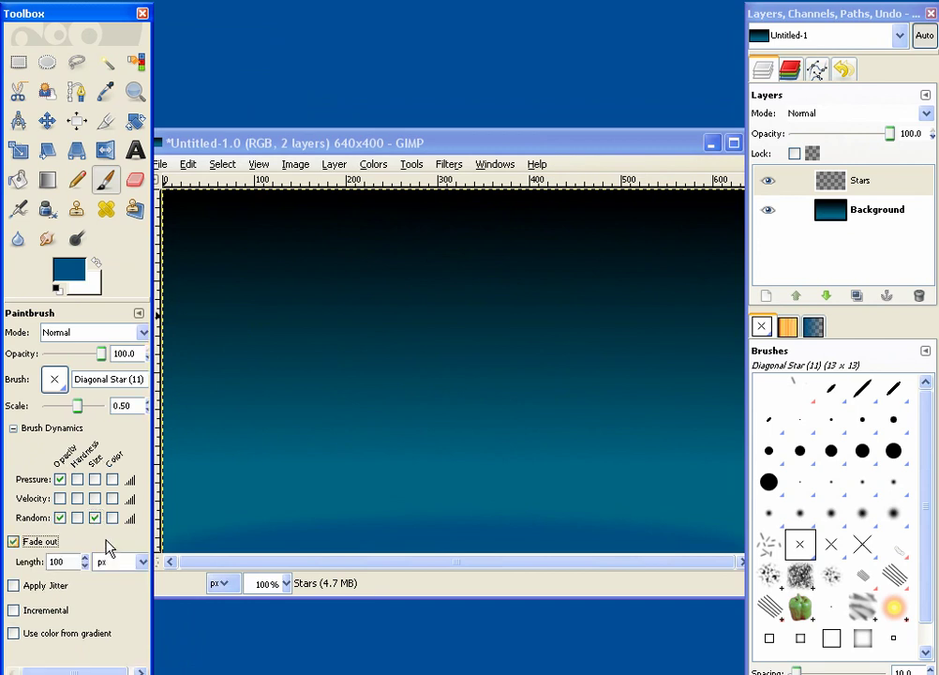
pyautogui.click(38, 548)
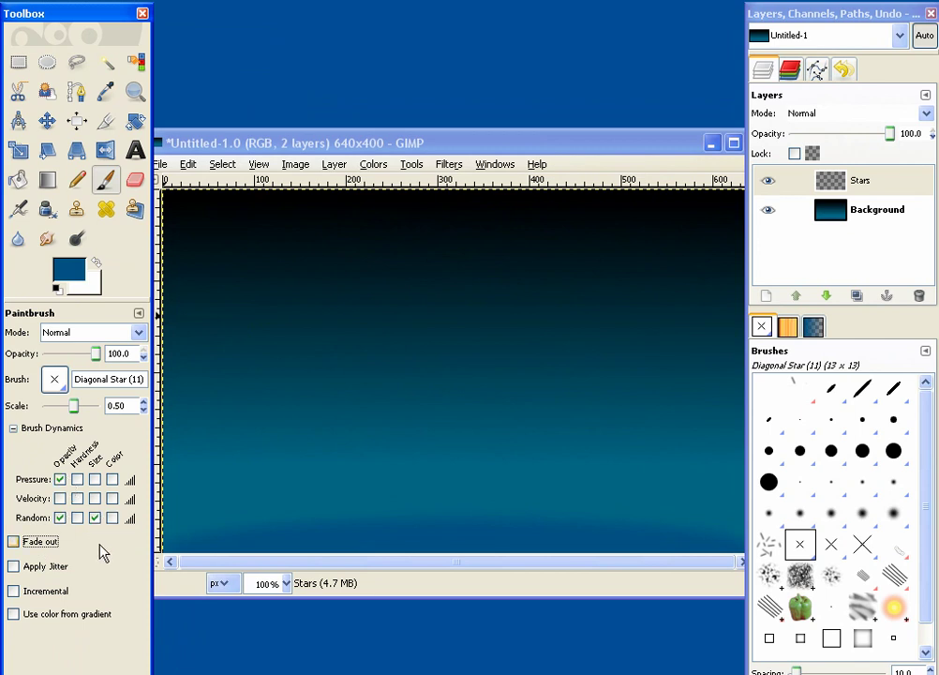
# Step: Scatter small white stars across the upper two thirds of the sky on the Stars layer
pyautogui.moveTo(361, 142)
pyautogui.mouseDown()
pyautogui.moveTo(364, 128)
pyautogui.moveTo(365, 147)
pyautogui.mouseUp()
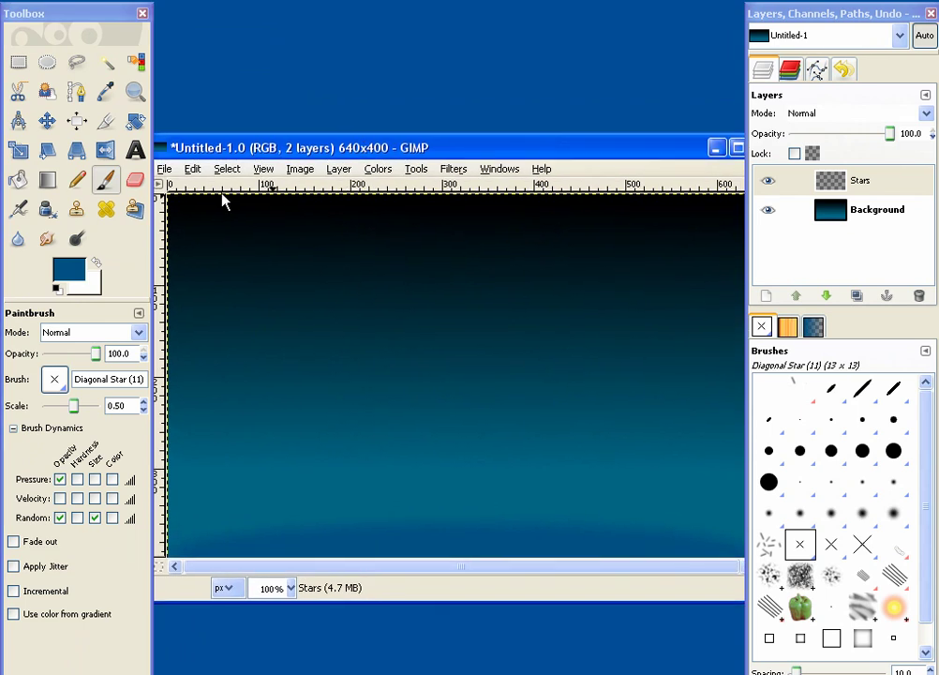
pyautogui.click(66, 271)
pyautogui.moveTo(84, 201); pyautogui.dragTo(39, 93)
pyautogui.click(328, 314)
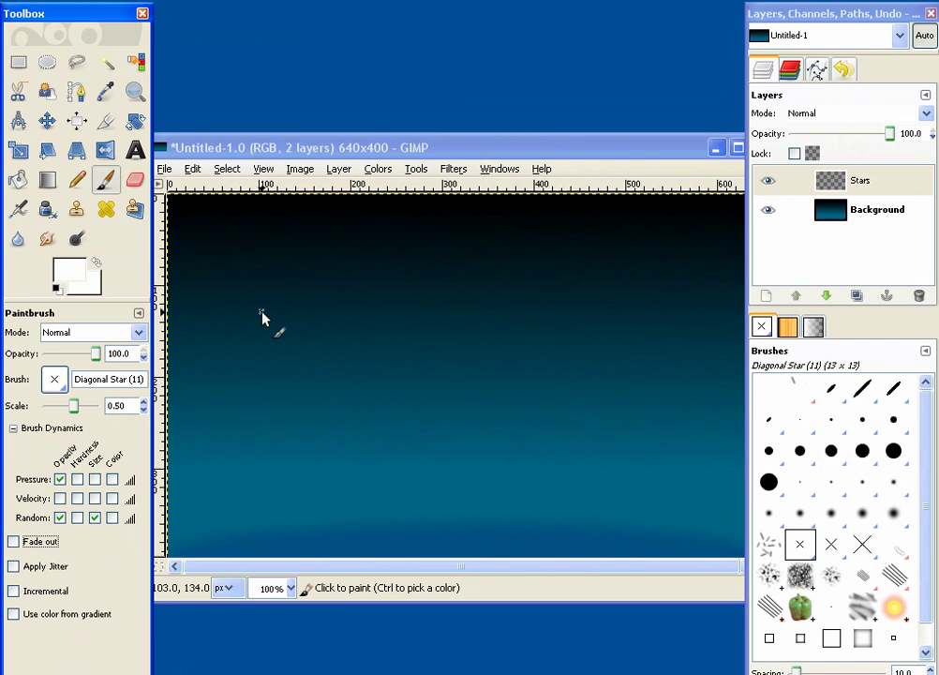
pyautogui.click(205, 236)
pyautogui.click(250, 237)
pyautogui.click(289, 236)
pyautogui.click(239, 260)
pyautogui.click(268, 276)
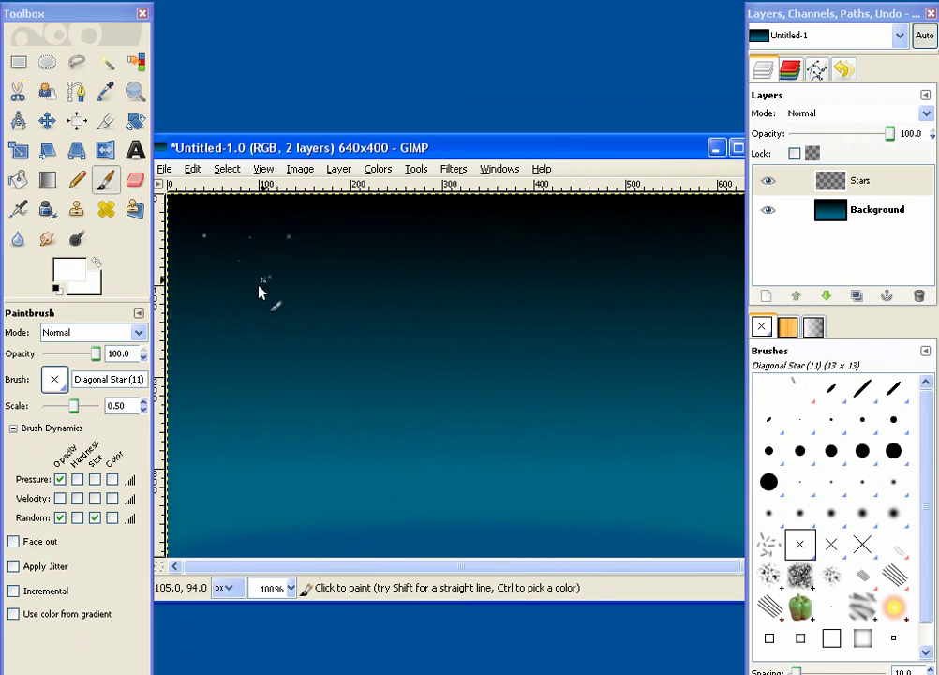
pyautogui.click(234, 304)
pyautogui.click(299, 300)
pyautogui.click(257, 342)
pyautogui.click(221, 369)
pyautogui.click(199, 327)
pyautogui.click(207, 283)
pyautogui.click(246, 387)
pyautogui.click(324, 367)
pyautogui.click(305, 393)
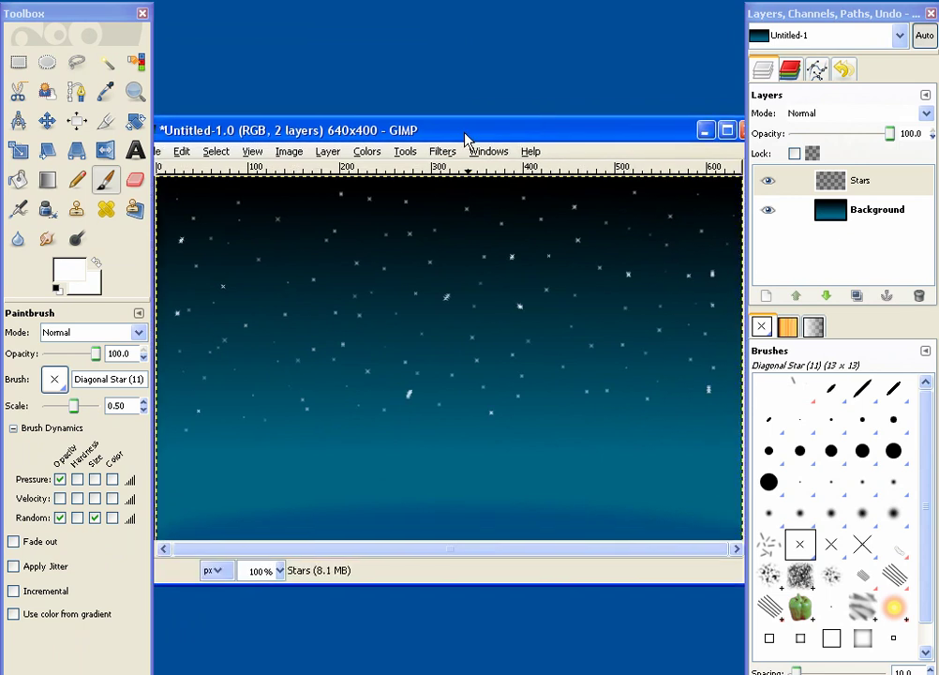
pyautogui.moveTo(460, 130); pyautogui.dragTo(468, 131)
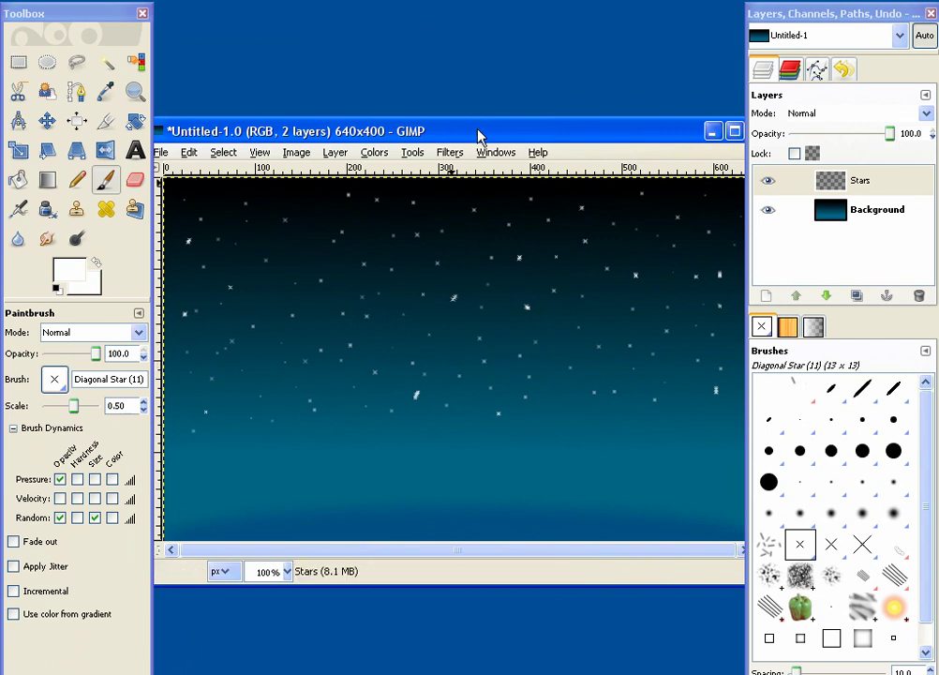
pyautogui.moveTo(478, 130)
pyautogui.mouseDown()
pyautogui.moveTo(453, 130)
pyautogui.moveTo(482, 130)
pyautogui.mouseUp()
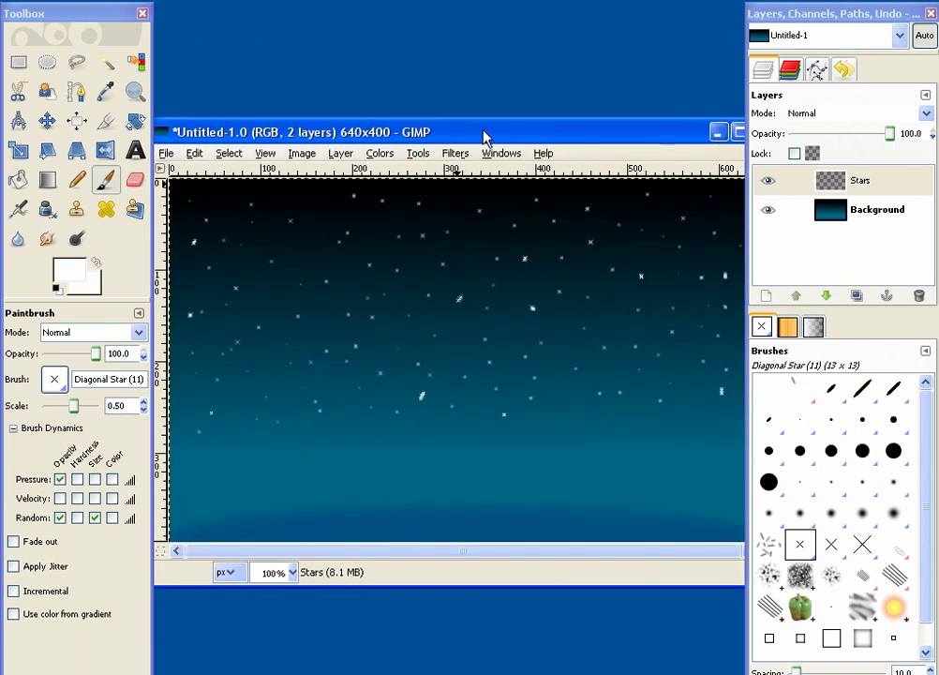
# Step: Activate the Blend tool and set the foreground color to black 000000
pyautogui.click(53, 183)
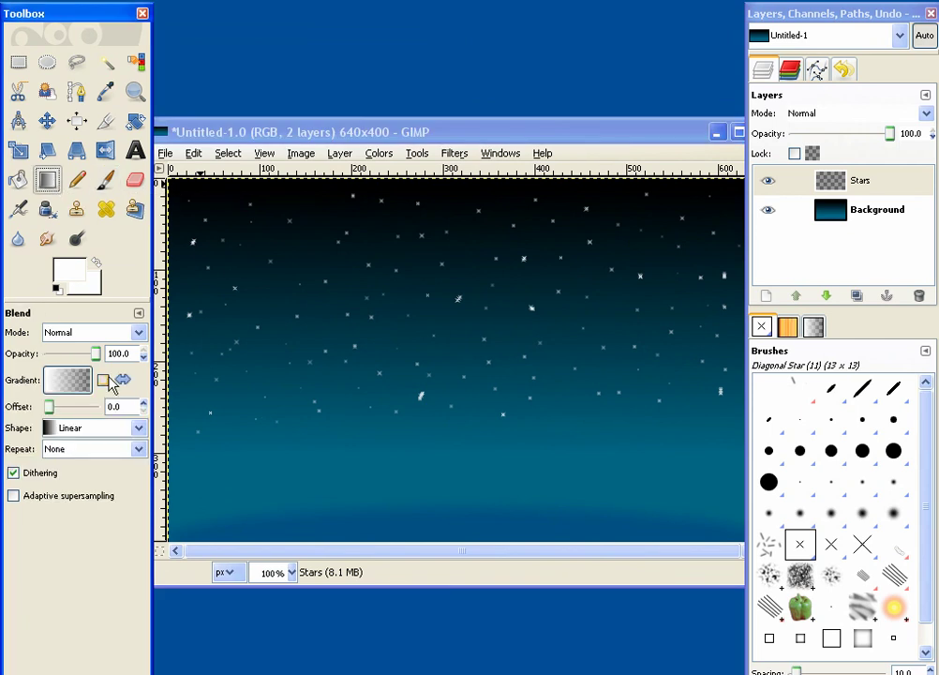
pyautogui.click(73, 275)
pyautogui.moveTo(116, 178); pyautogui.dragTo(2, 308)
pyautogui.click(342, 317)
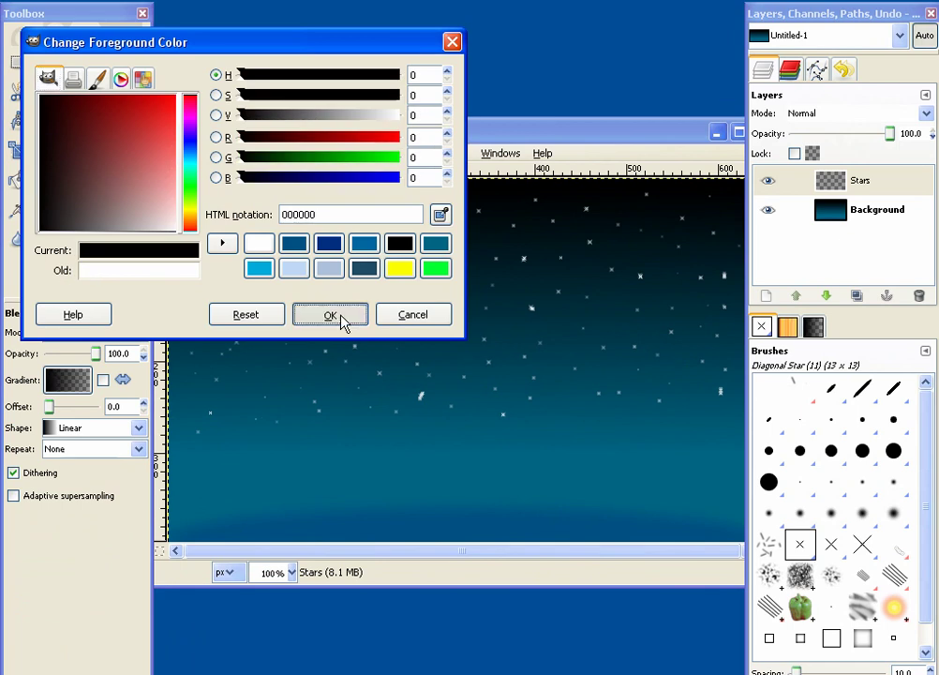
# Step: Add a layer mask to the Stars layer, initialized to White (full opacity)
pyautogui.click(859, 184)
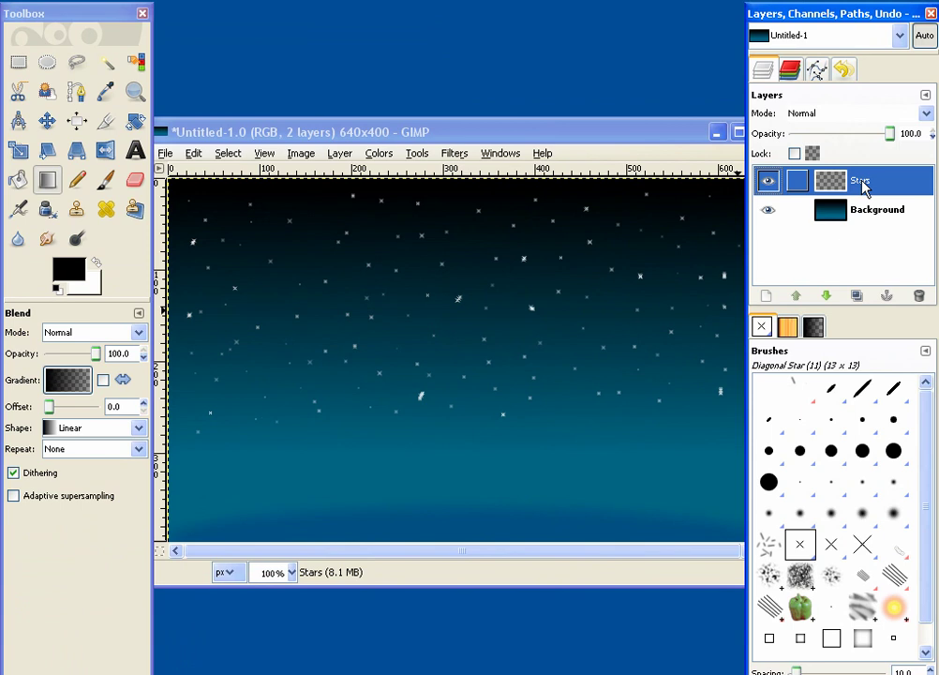
pyautogui.rightClick(864, 187)
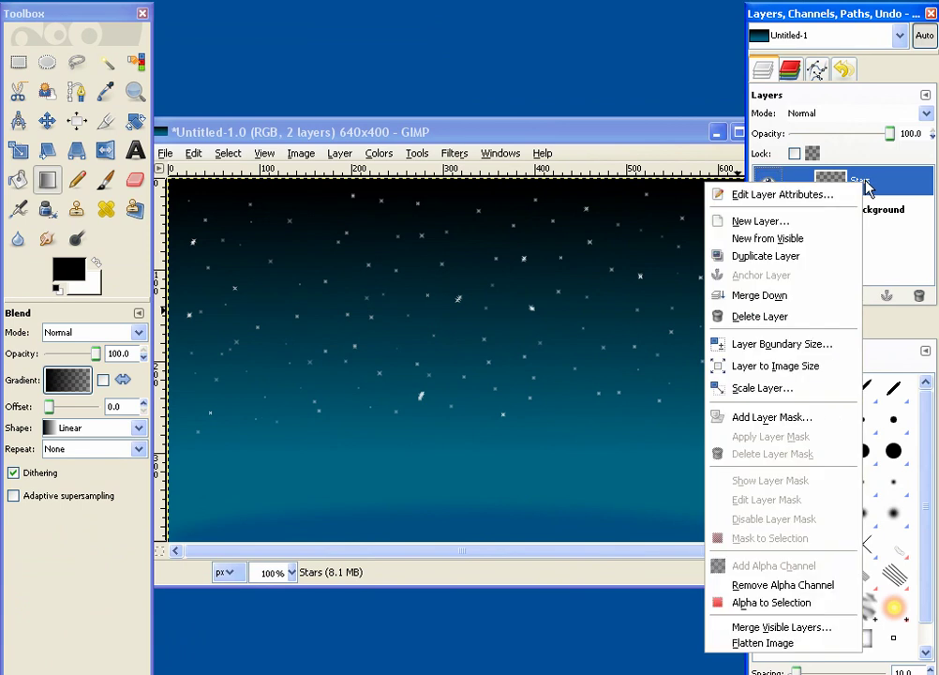
pyautogui.click(783, 418)
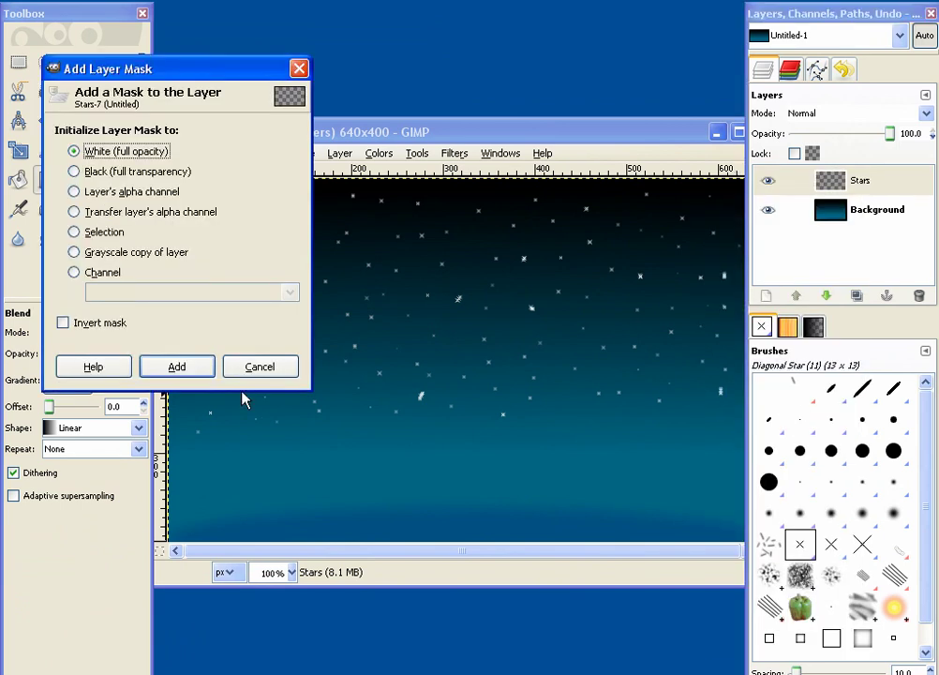
pyautogui.click(92, 154)
pyautogui.click(185, 365)
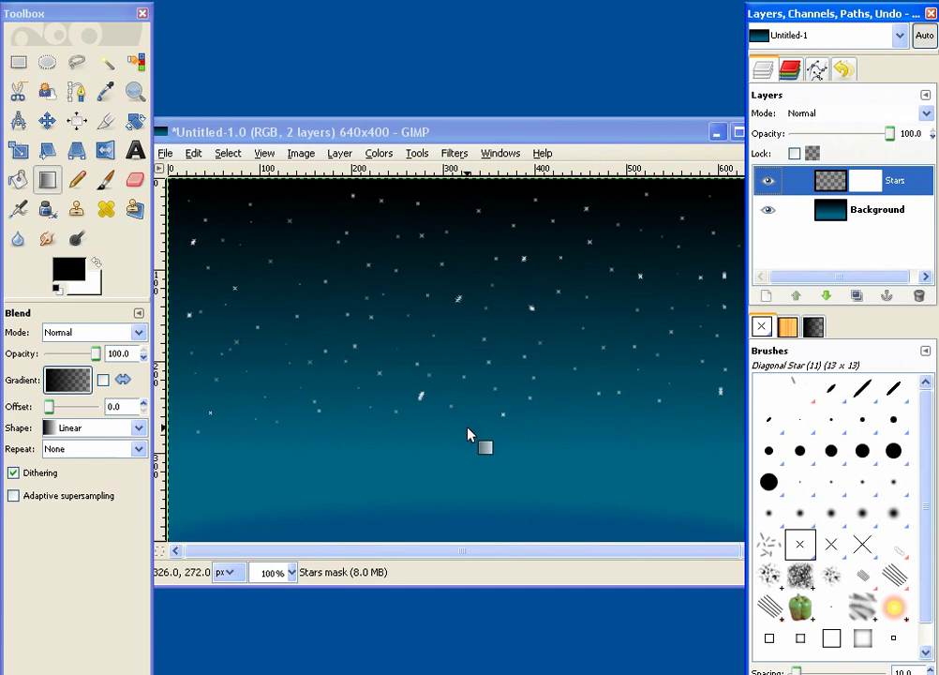
# Step: Fade out the lower stars with a vertical black-to-transparent gradient about 116 px long on the Stars mask, and apply the mask
pyautogui.moveTo(468, 432); pyautogui.dragTo(467, 323)
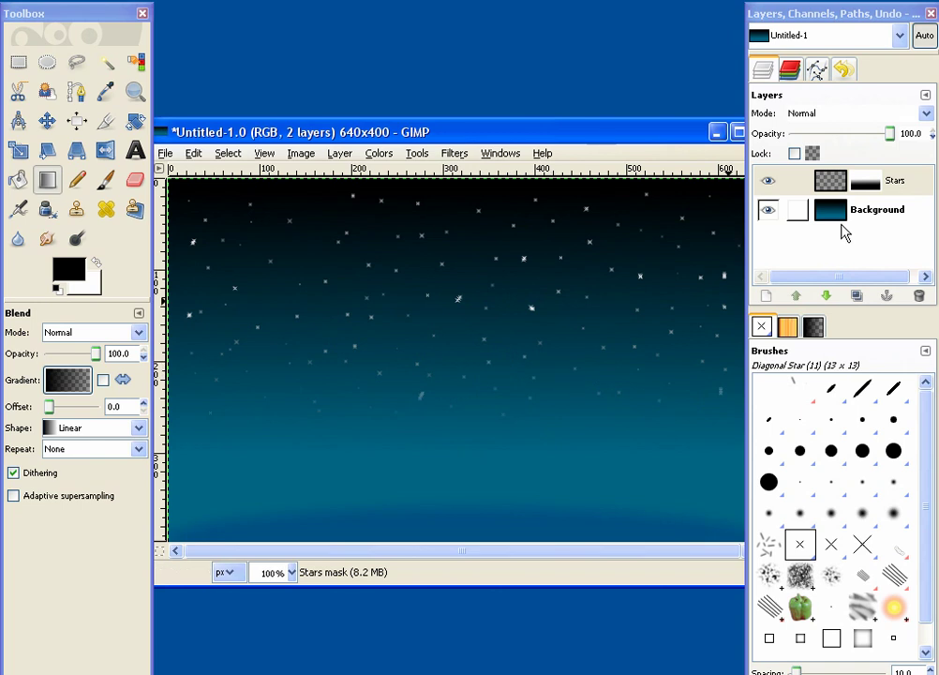
pyautogui.rightClick(866, 185)
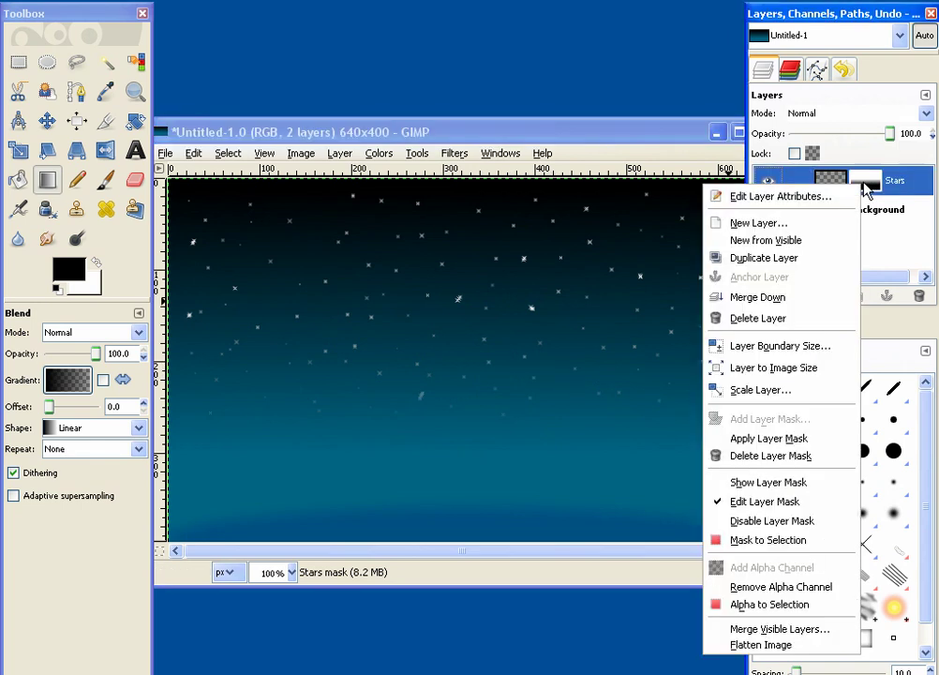
pyautogui.click(790, 444)
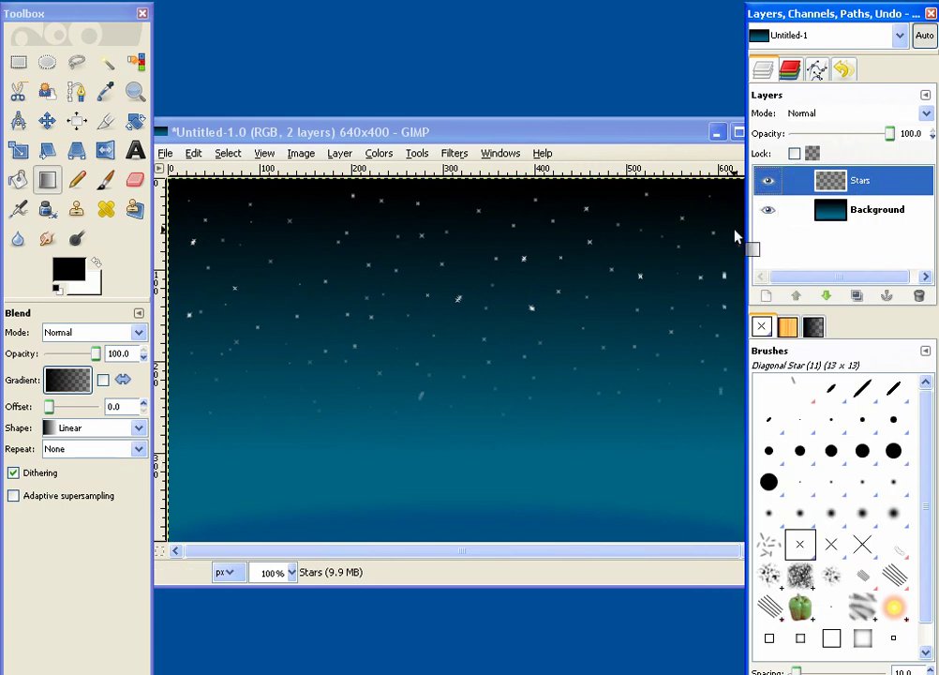
pyautogui.moveTo(488, 139)
pyautogui.mouseDown()
pyautogui.moveTo(488, 121)
pyautogui.moveTo(493, 137)
pyautogui.mouseUp()
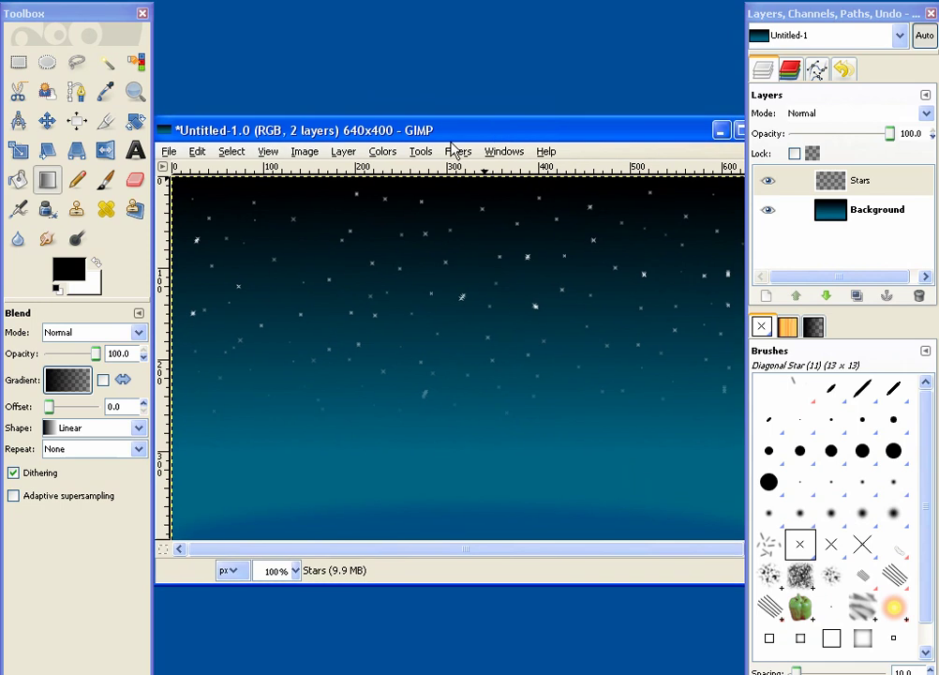
# Step: Open Moon.jpg from the Textures folder as a new layer in the night sky image
pyautogui.click(169, 152)
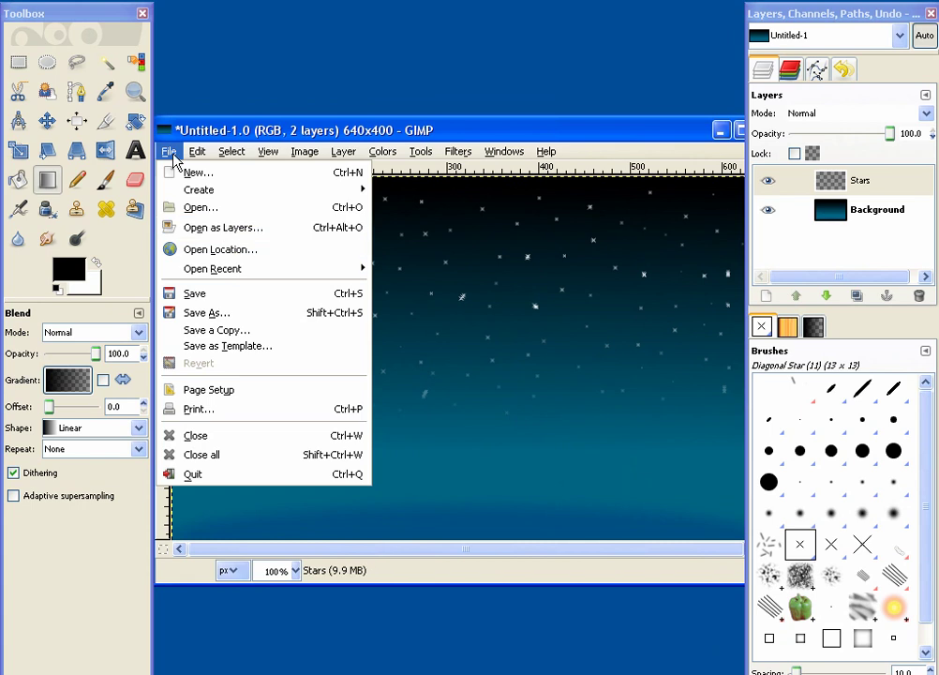
pyautogui.click(216, 229)
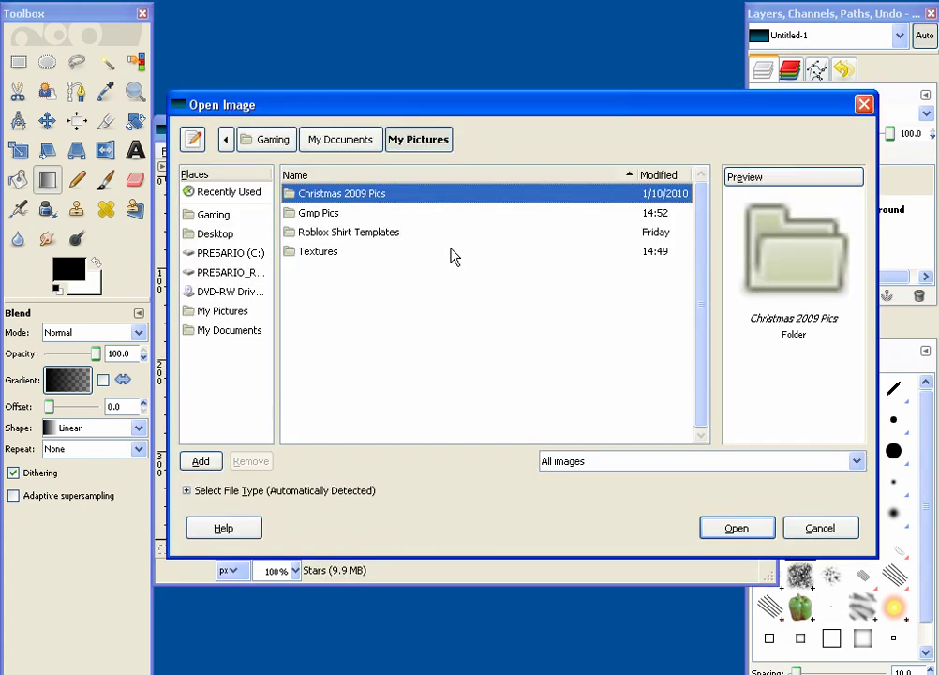
pyautogui.doubleClick(332, 252)
pyautogui.click(344, 214)
pyautogui.click(739, 528)
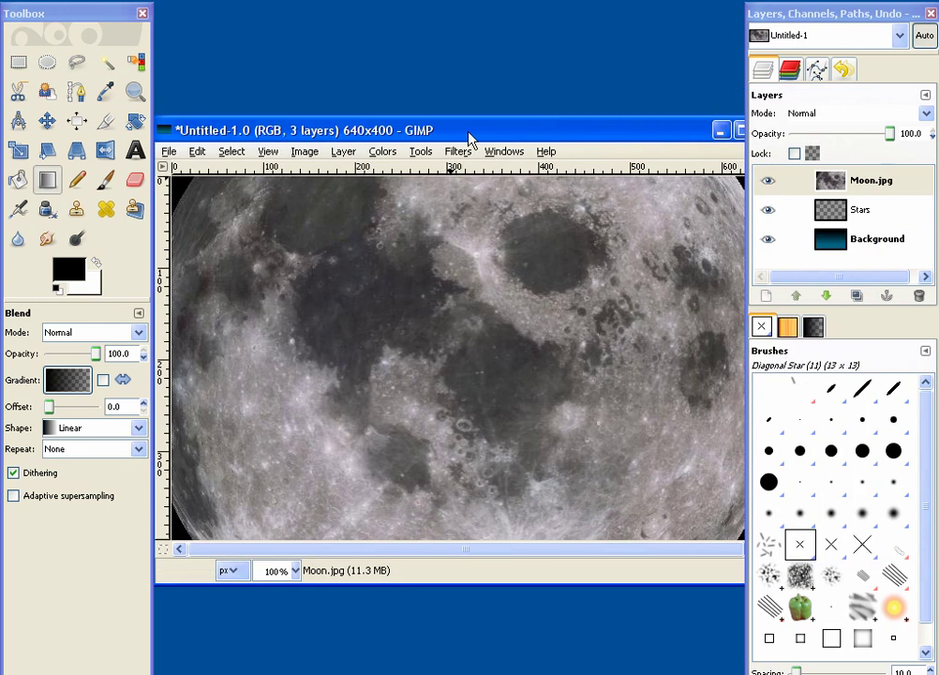
pyautogui.moveTo(468, 134)
pyautogui.mouseDown()
pyautogui.moveTo(496, 118)
pyautogui.moveTo(483, 106)
pyautogui.moveTo(471, 124)
pyautogui.mouseUp()
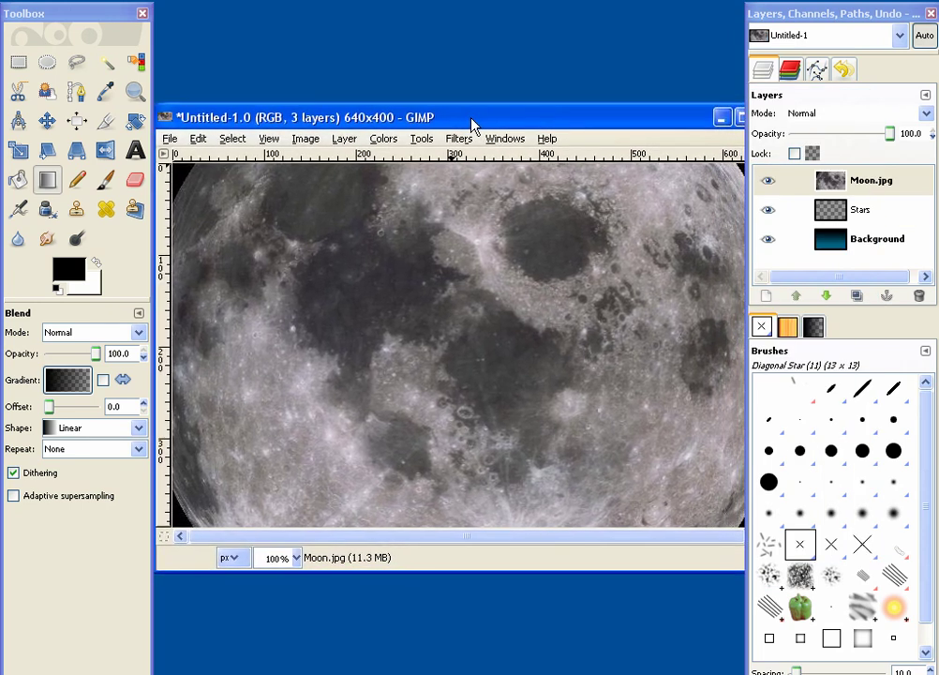
# Step: Scale the Moon.jpg layer down to 138 x 121 pixels and move it into the upper left of the sky
pyautogui.click(22, 156)
pyautogui.moveTo(461, 383); pyautogui.dragTo(626, 530)
pyautogui.click(255, 209)
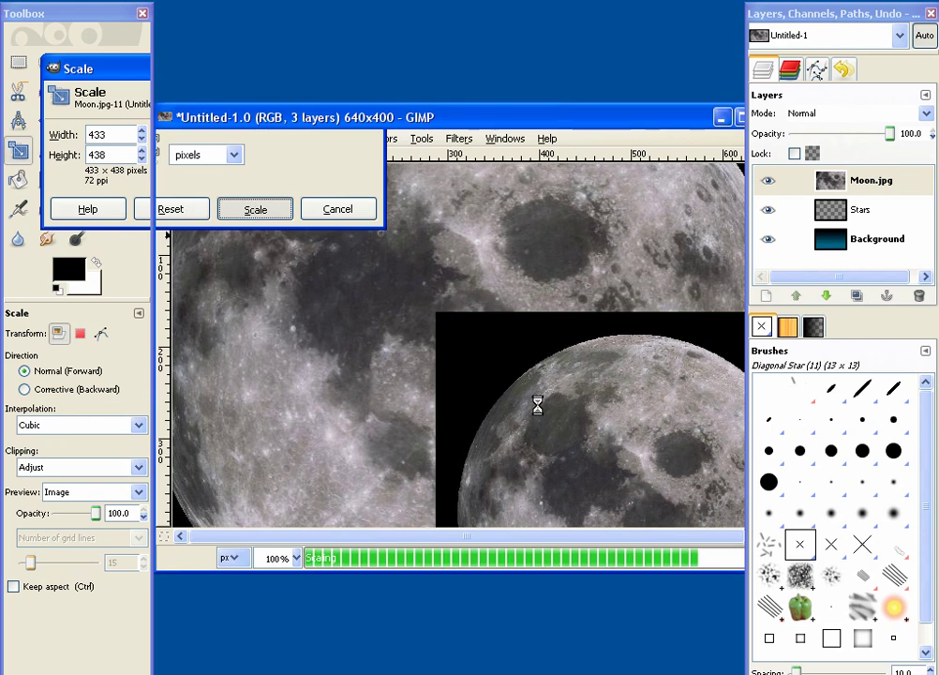
pyautogui.moveTo(507, 367); pyautogui.dragTo(405, 394)
pyautogui.click(255, 209)
pyautogui.click(46, 122)
pyautogui.click(18, 151)
pyautogui.click(254, 209)
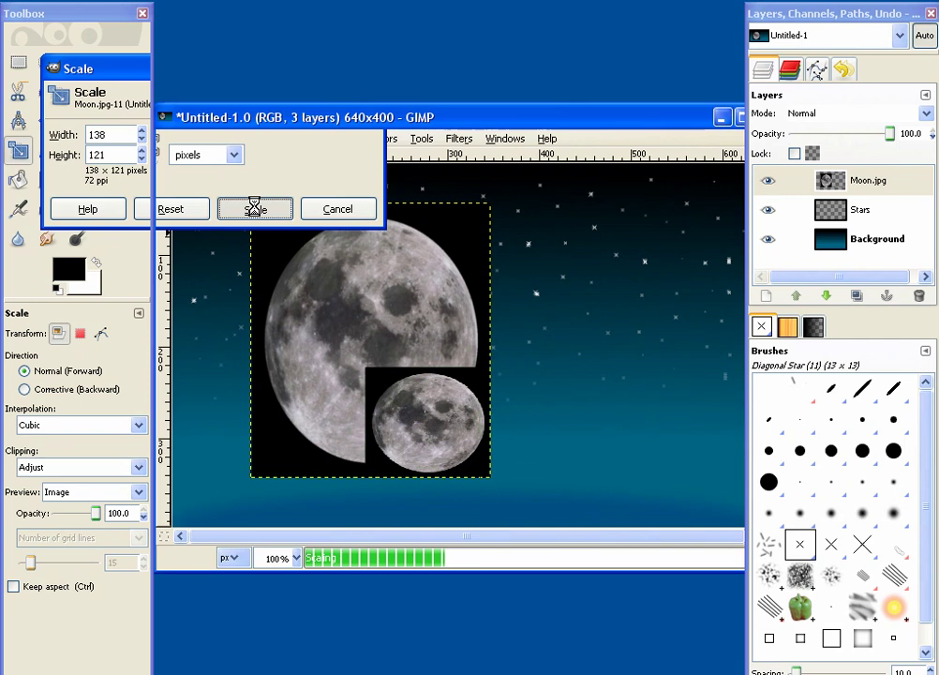
pyautogui.press('m')
pyautogui.moveTo(447, 446); pyautogui.dragTo(293, 281)
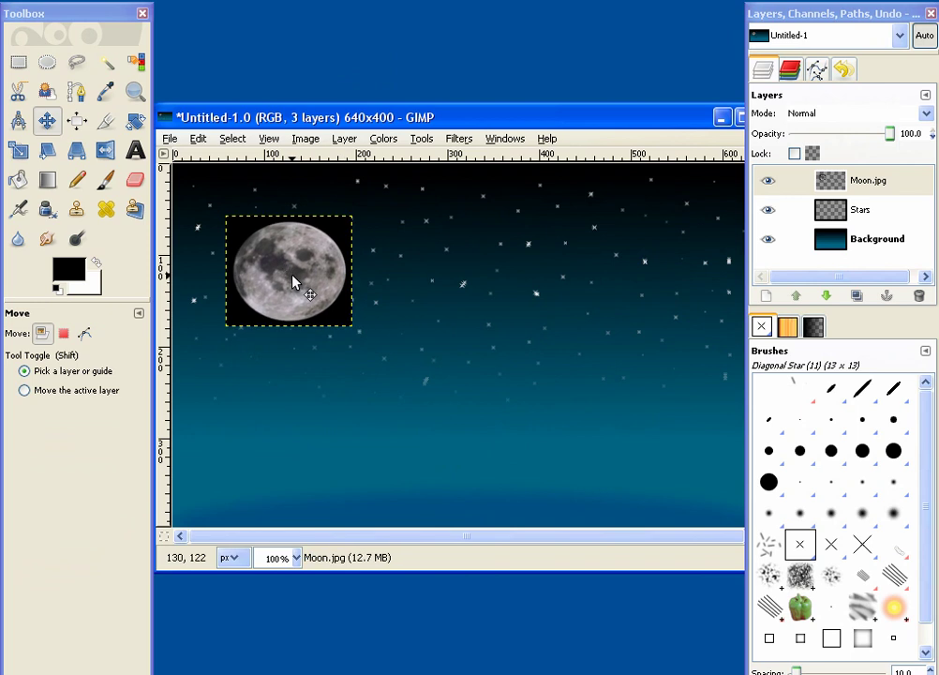
# Step: Trace a path of closely spaced anchors around the moon's edge with the Paths tool
pyautogui.click(77, 92)
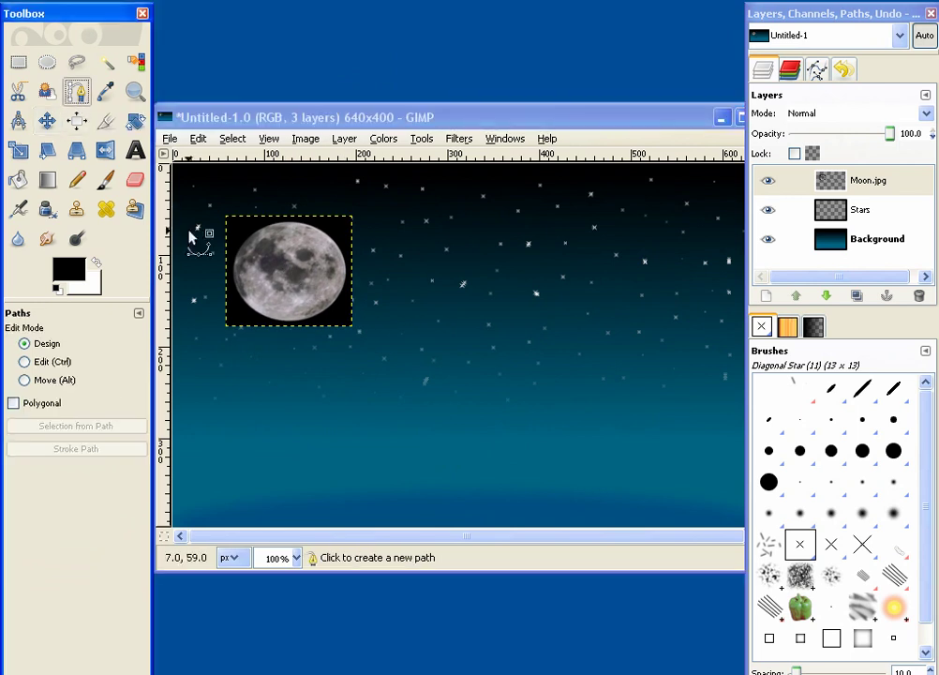
pyautogui.click(263, 227)
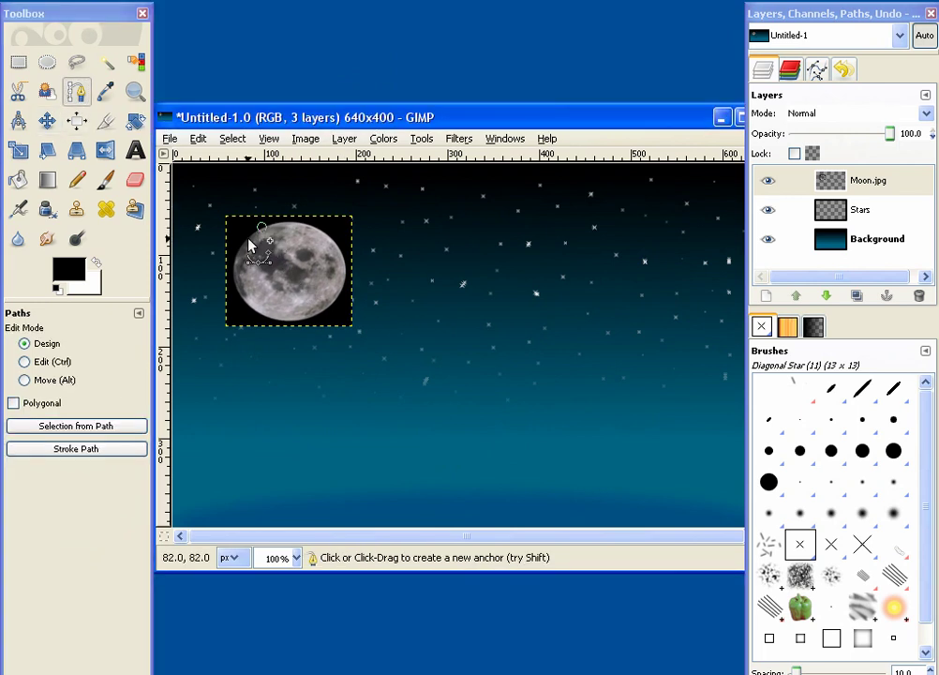
pyautogui.click(241, 245)
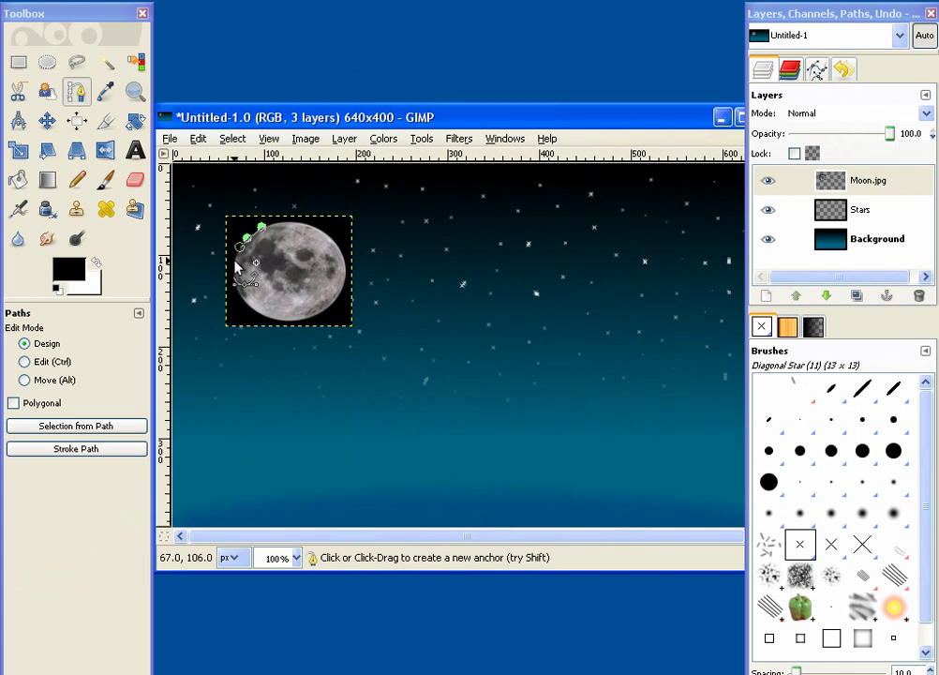
pyautogui.click(233, 260)
pyautogui.click(233, 271)
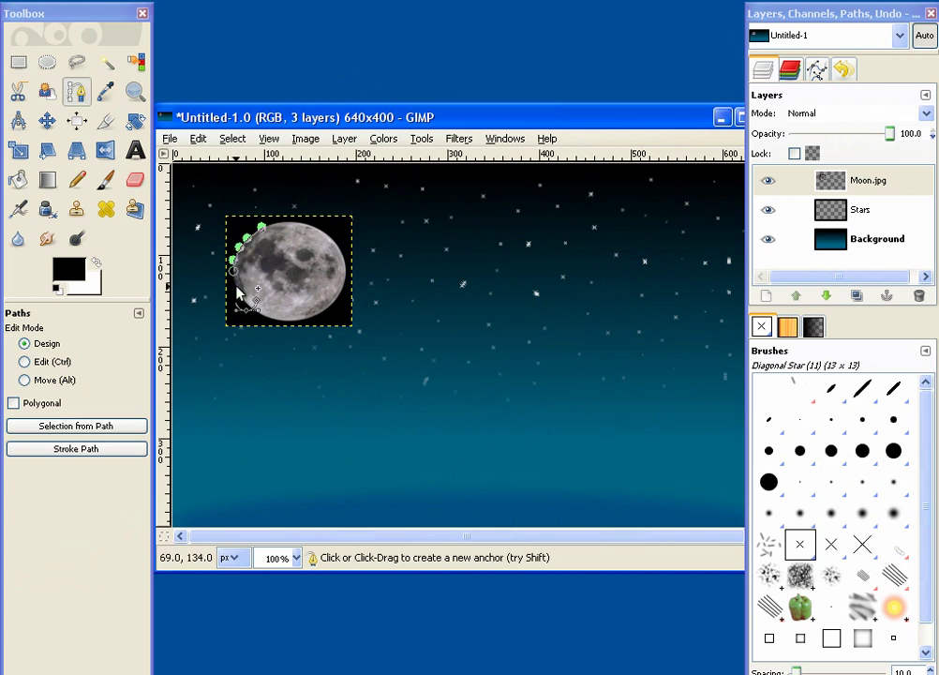
pyautogui.click(245, 304)
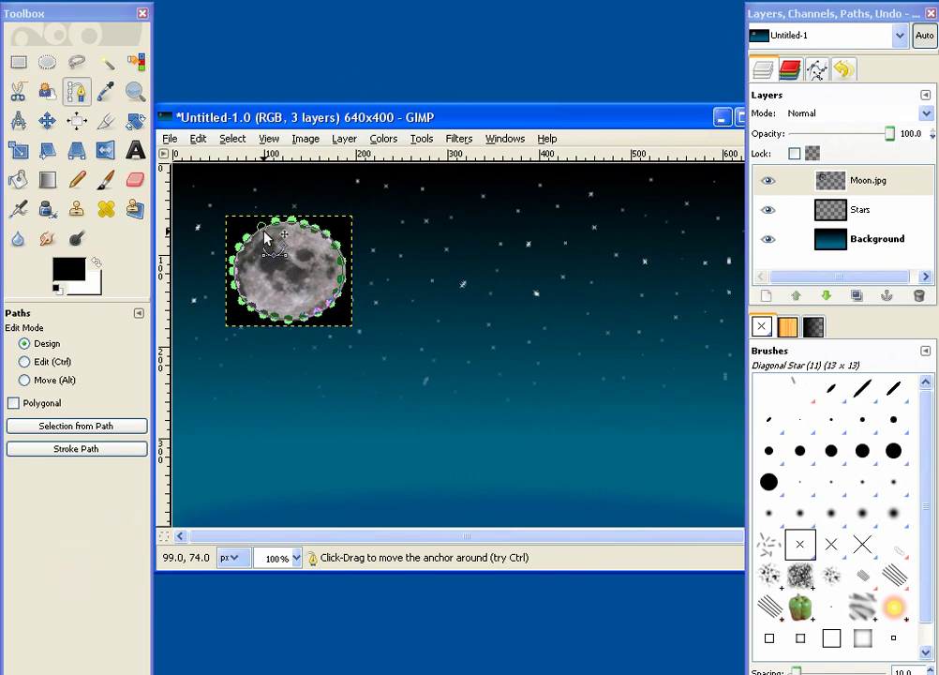
# Step: Cut away the black area around the moon using an inverted selection made from the path
pyautogui.click(232, 139)
pyautogui.click(262, 120)
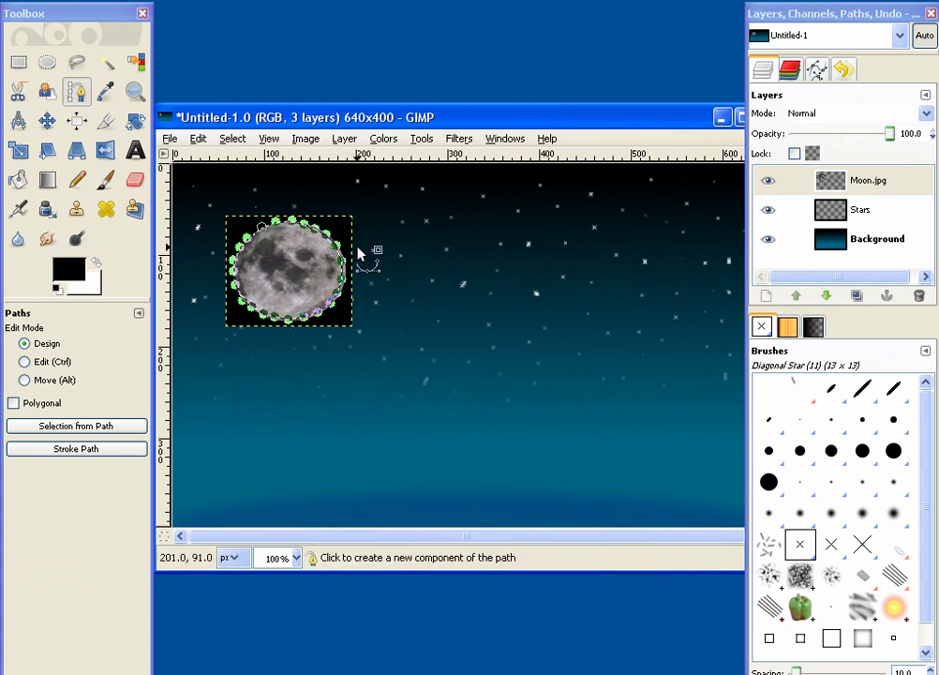
pyautogui.click(233, 139)
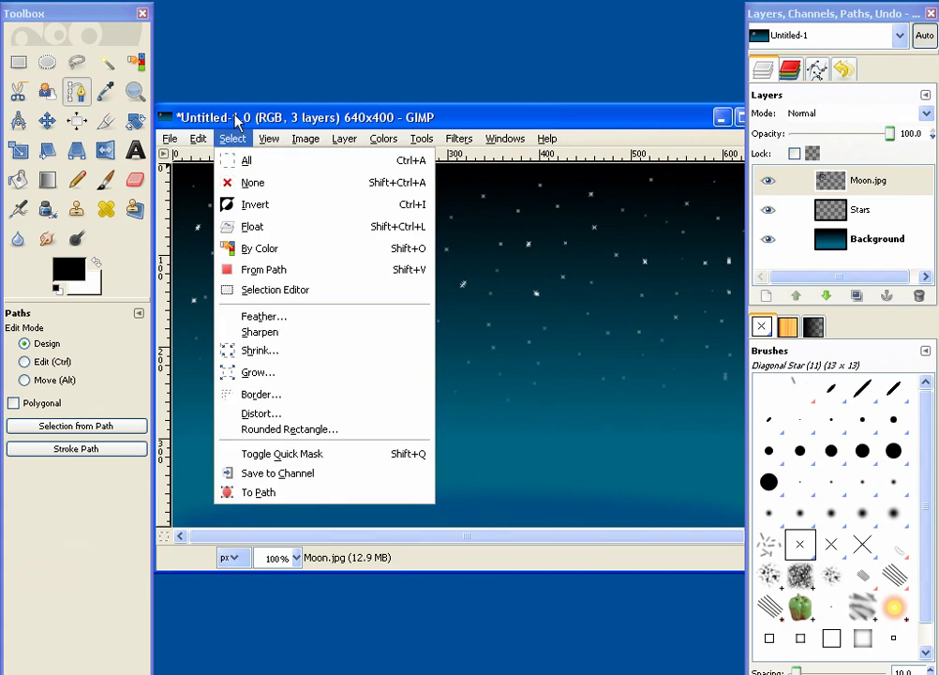
pyautogui.click(235, 118)
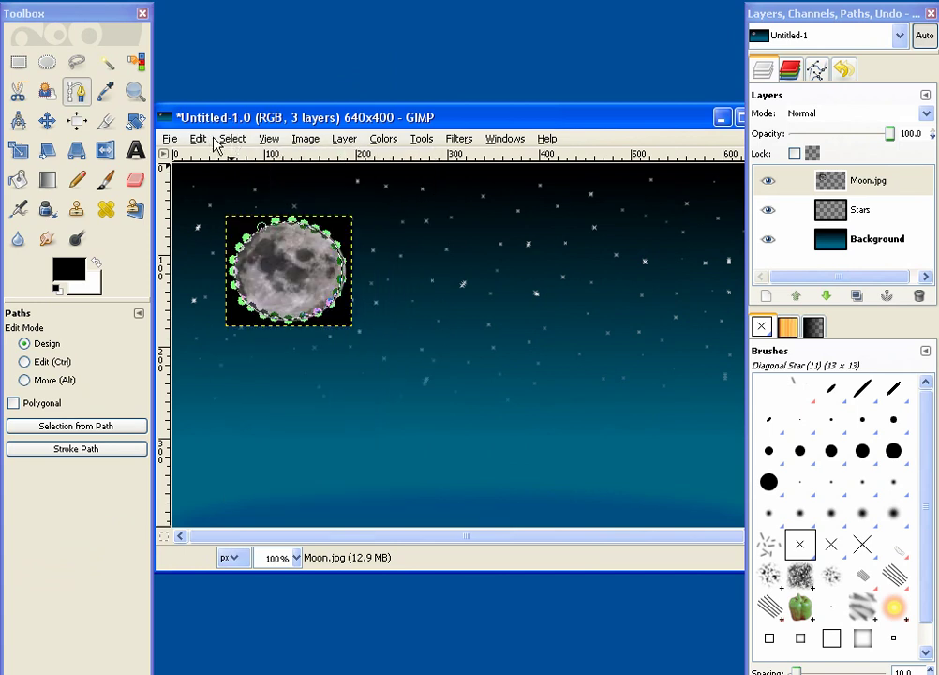
pyautogui.click(231, 138)
pyautogui.click(234, 205)
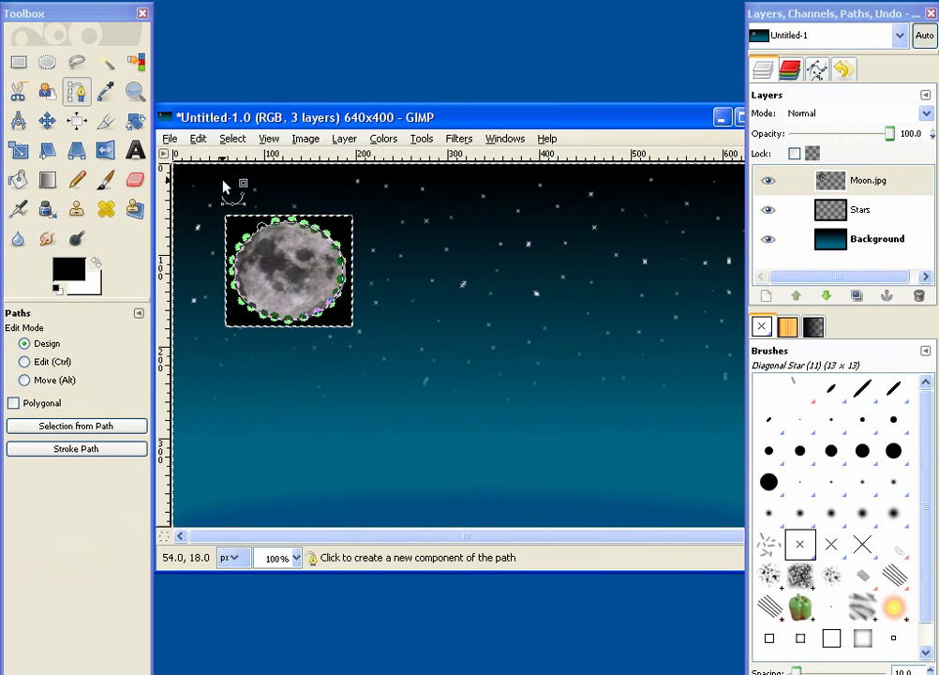
pyautogui.click(198, 139)
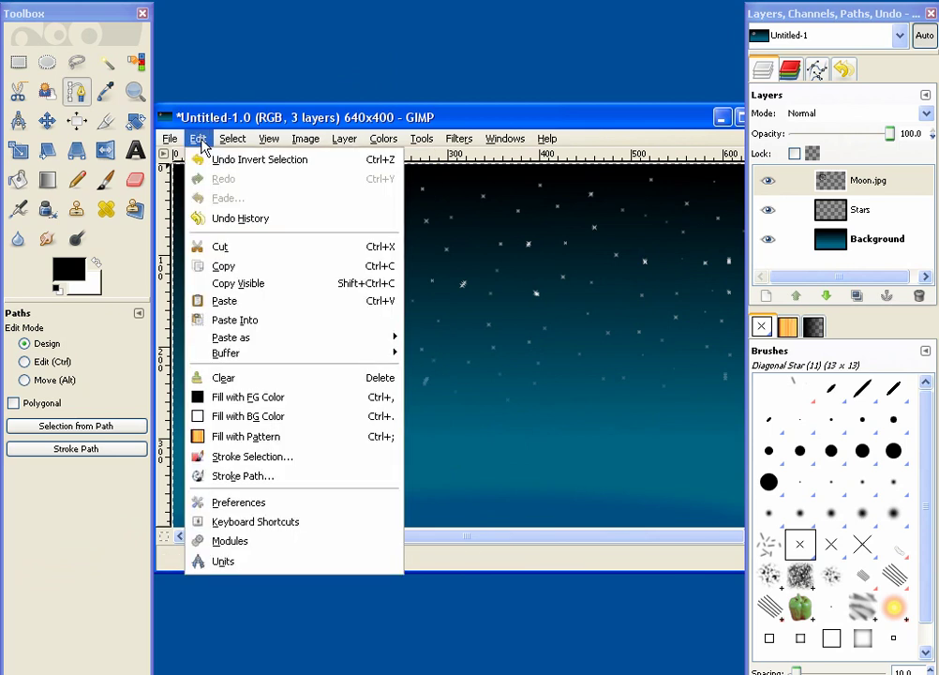
pyautogui.click(228, 251)
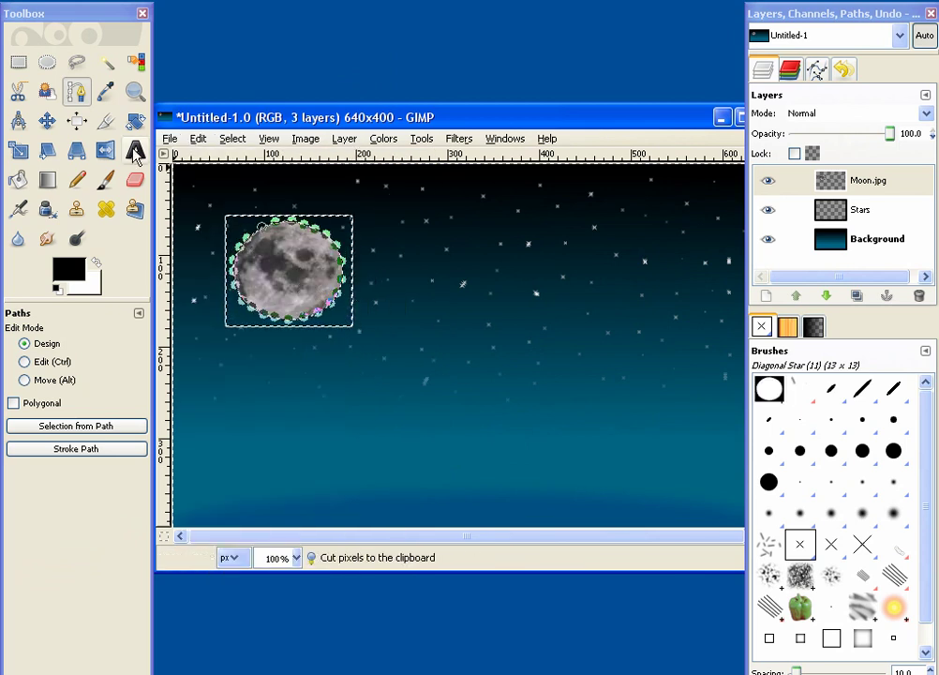
# Step: Clear the selection and move the cut-out moon closer to the image's upper-left corner
pyautogui.click(47, 120)
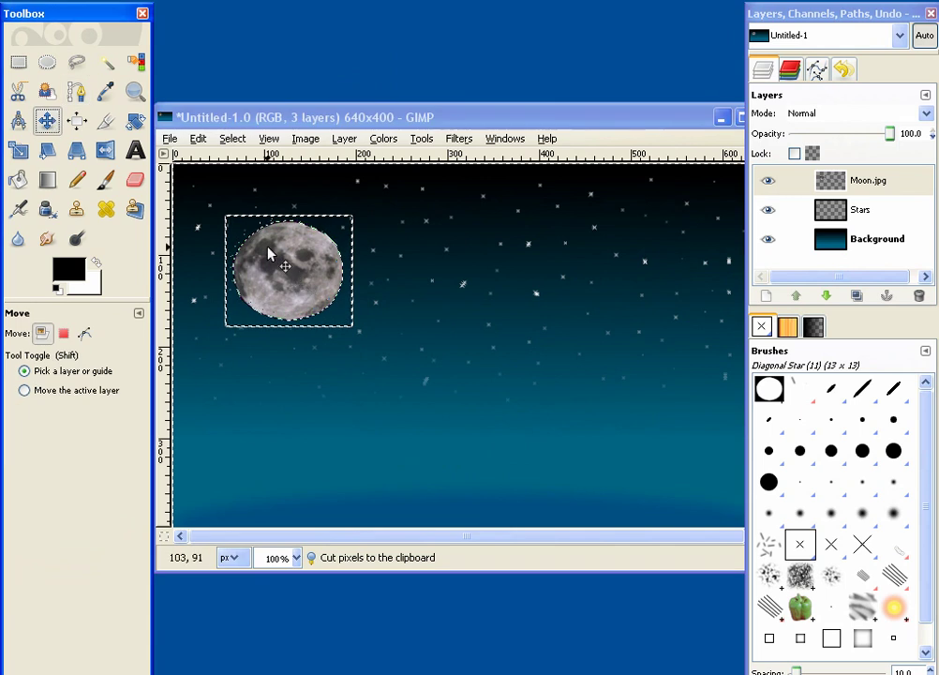
pyautogui.moveTo(269, 253); pyautogui.dragTo(256, 249)
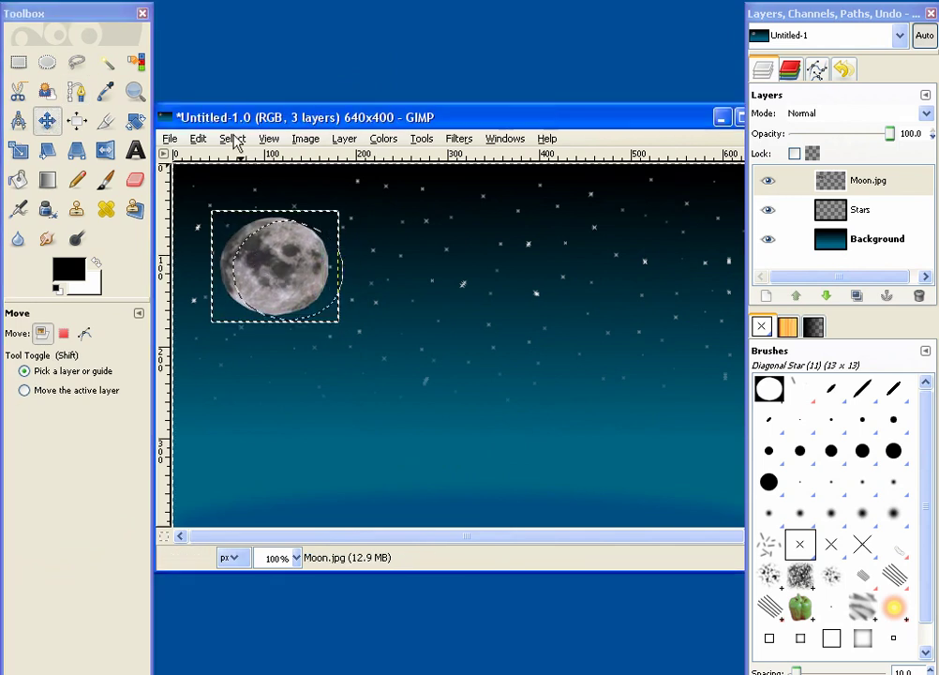
pyautogui.click(233, 138)
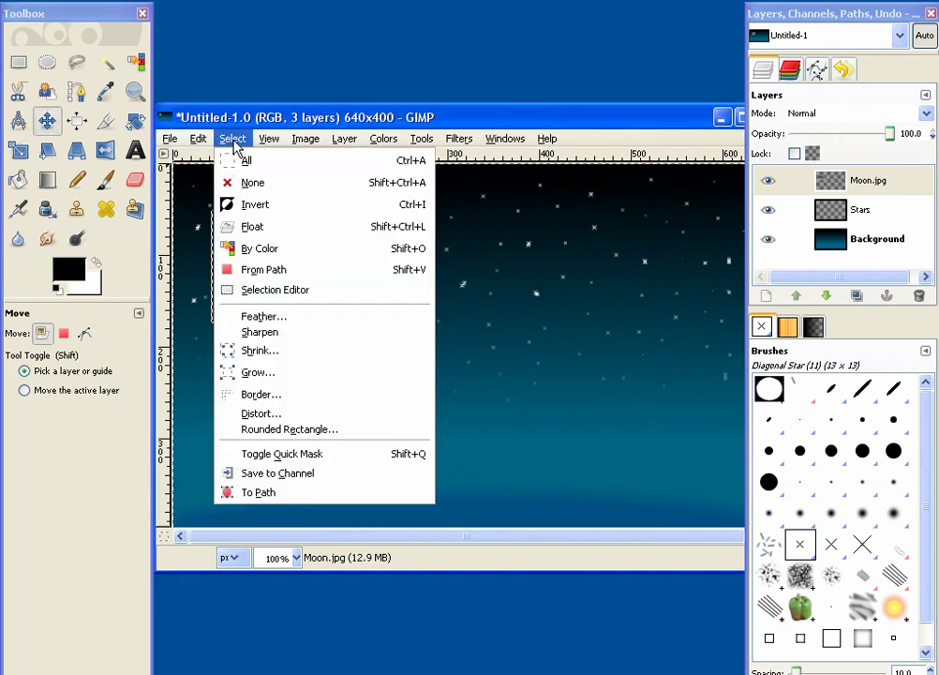
pyautogui.click(253, 183)
pyautogui.moveTo(279, 274); pyautogui.dragTo(262, 240)
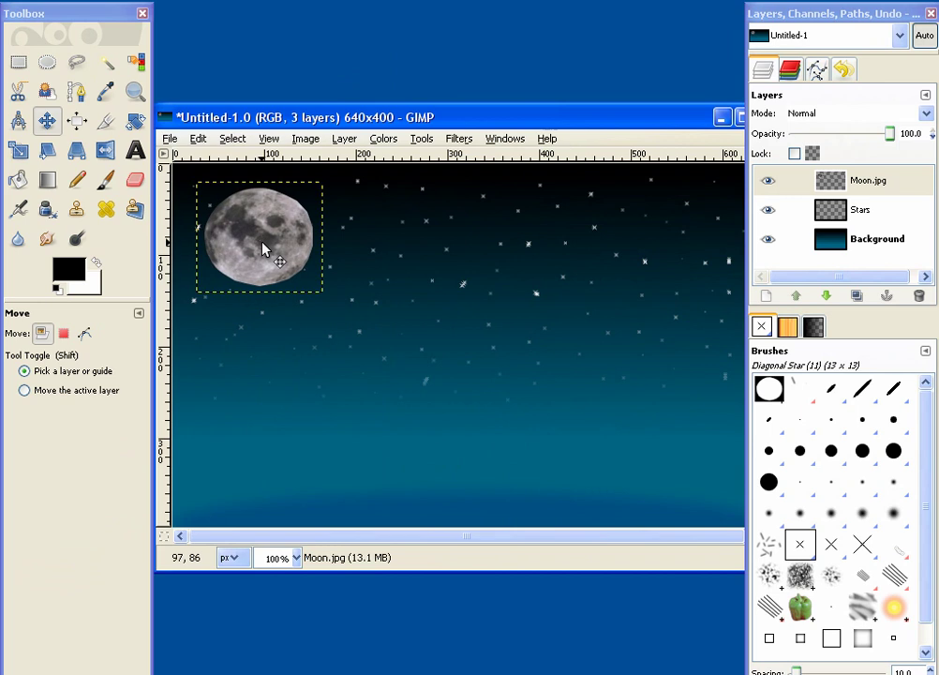
# Step: Set the Moon.jpg layer's opacity to 76.2
pyautogui.click(872, 180)
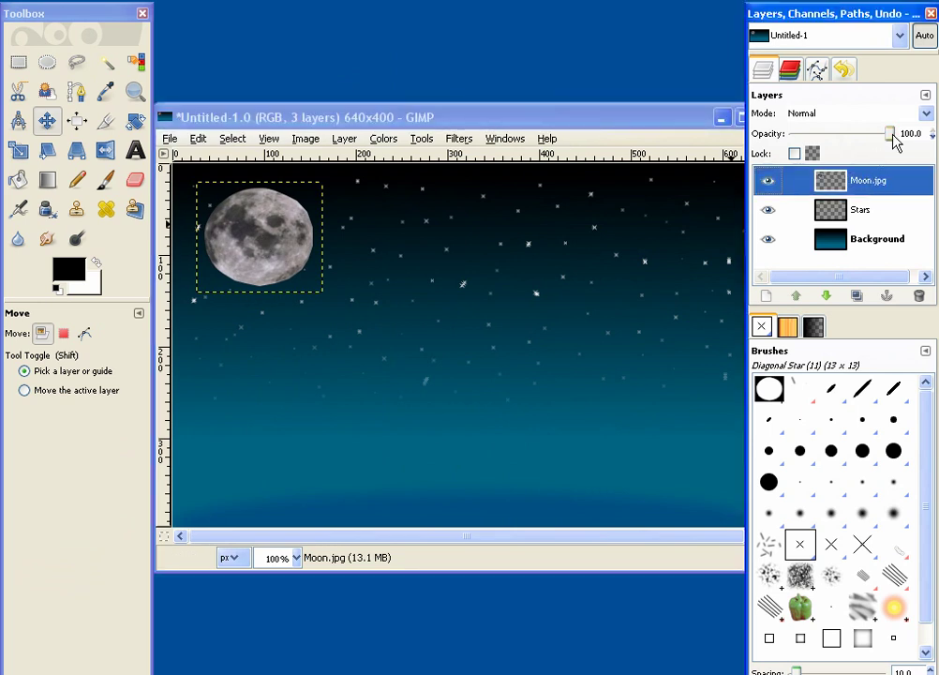
pyautogui.moveTo(895, 139); pyautogui.dragTo(869, 141)
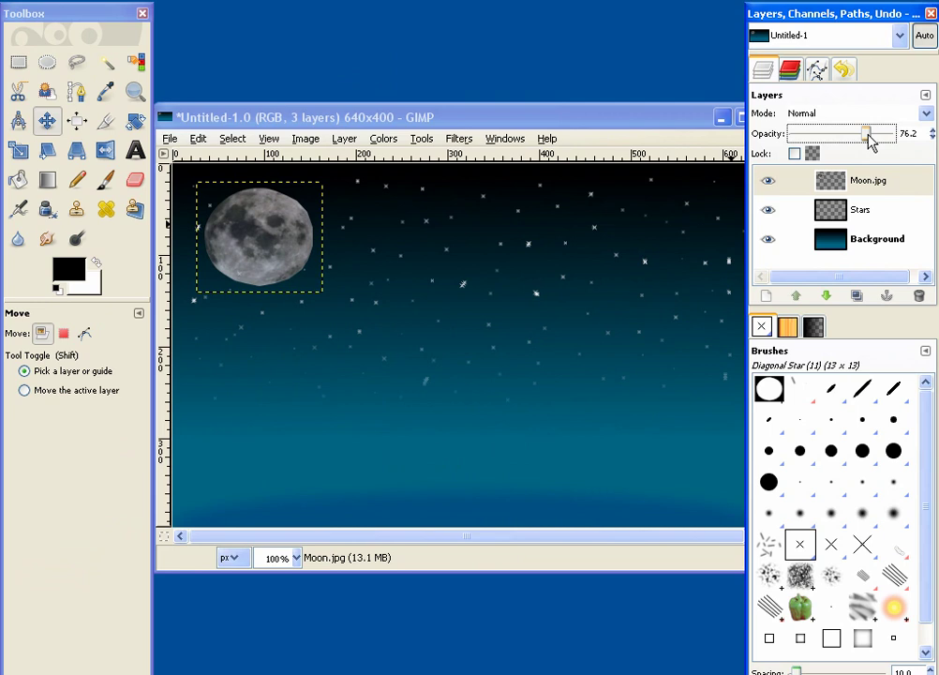
pyautogui.moveTo(464, 121); pyautogui.dragTo(454, 114)
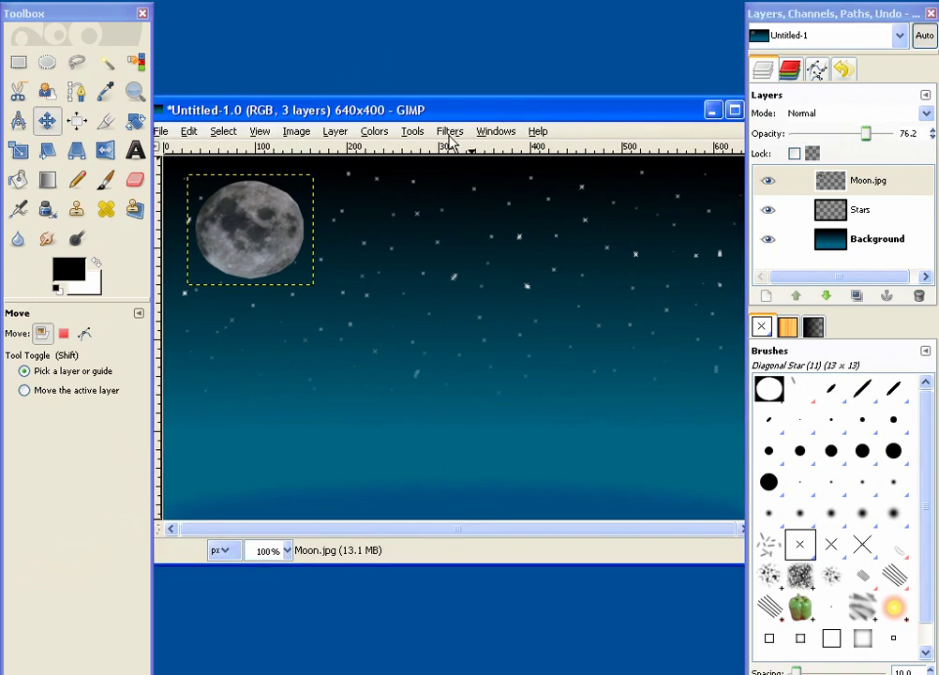
# Step: Add a black drop shadow to the moon with 8 px X and Y offsets, blur radius 15 and opacity 80
pyautogui.click(450, 131)
pyautogui.moveTo(549, 266)
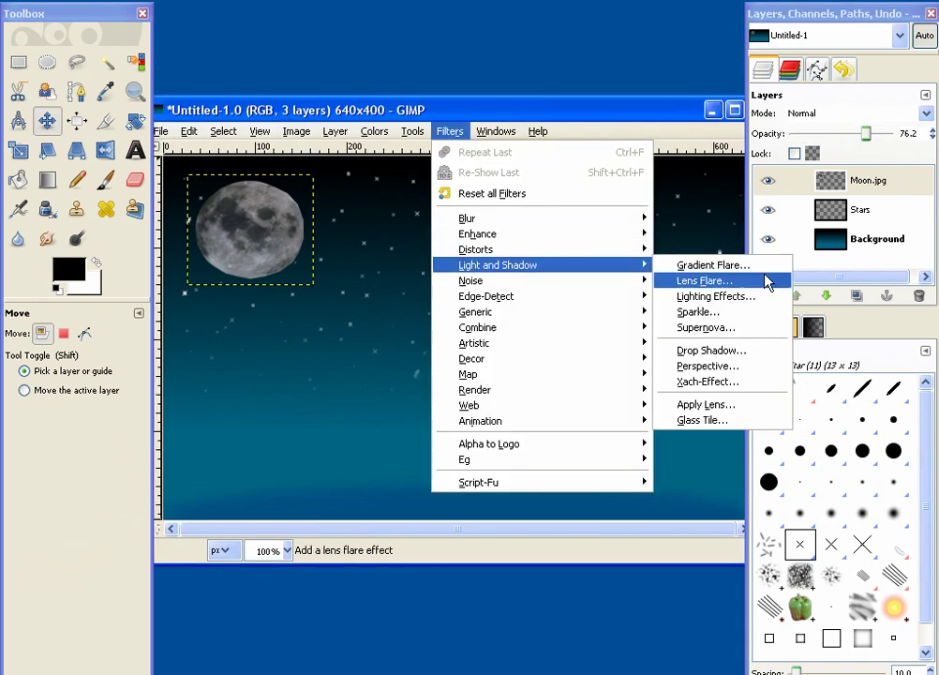
pyautogui.click(717, 351)
pyautogui.moveTo(272, 180); pyautogui.dragTo(357, 166)
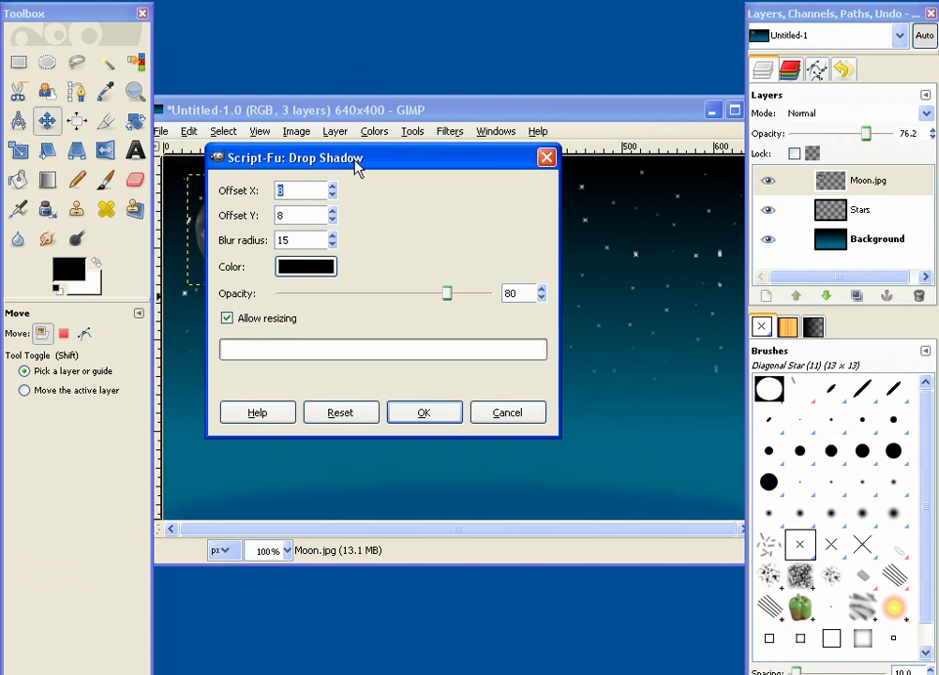
pyautogui.click(433, 418)
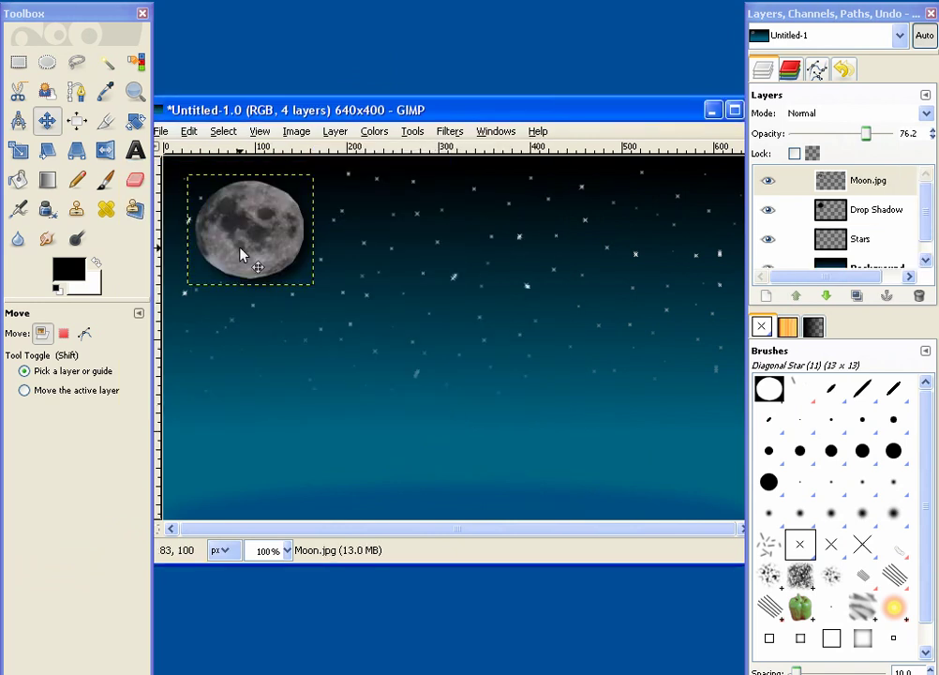
# Step: Shift the Drop Shadow layer about 7 px left and 6 px up, raising it above Moon.jpg for the move and returning it beneath
pyautogui.click(874, 215)
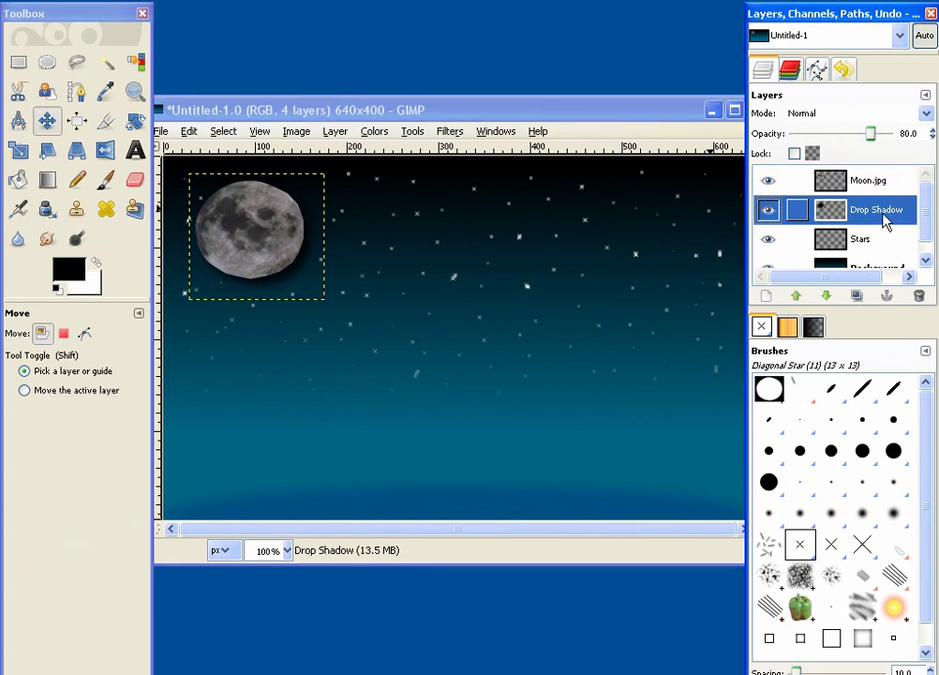
pyautogui.moveTo(885, 217); pyautogui.dragTo(892, 180)
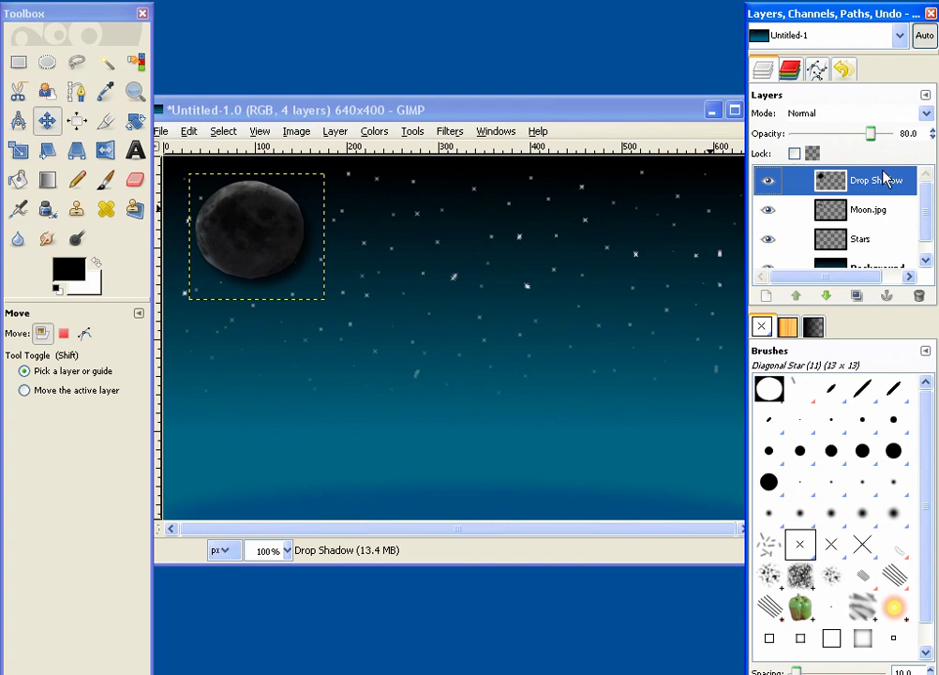
pyautogui.moveTo(258, 234); pyautogui.dragTo(251, 232)
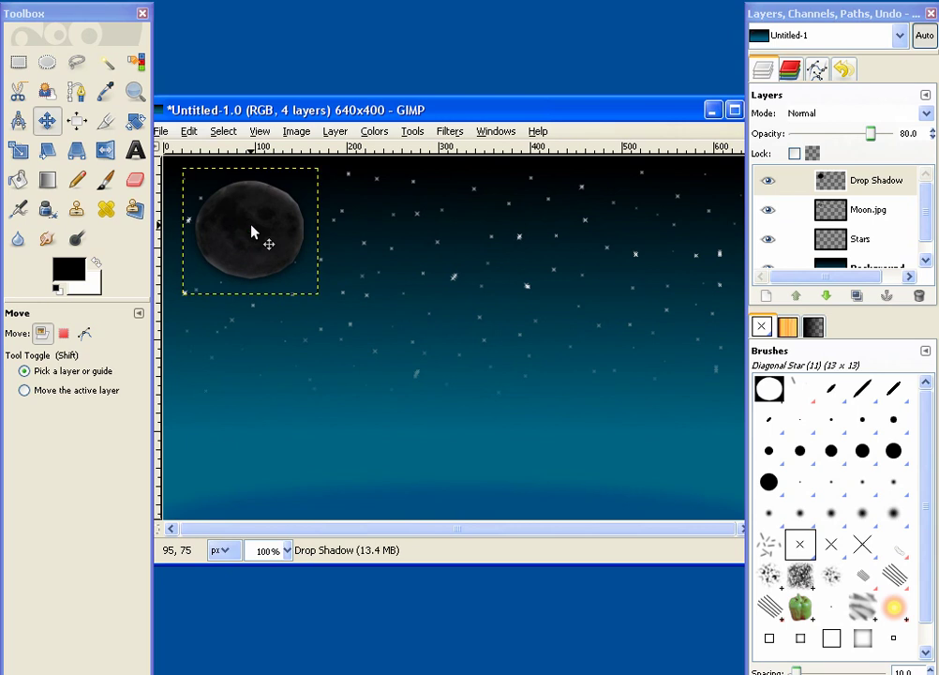
pyautogui.moveTo(888, 192); pyautogui.dragTo(881, 225)
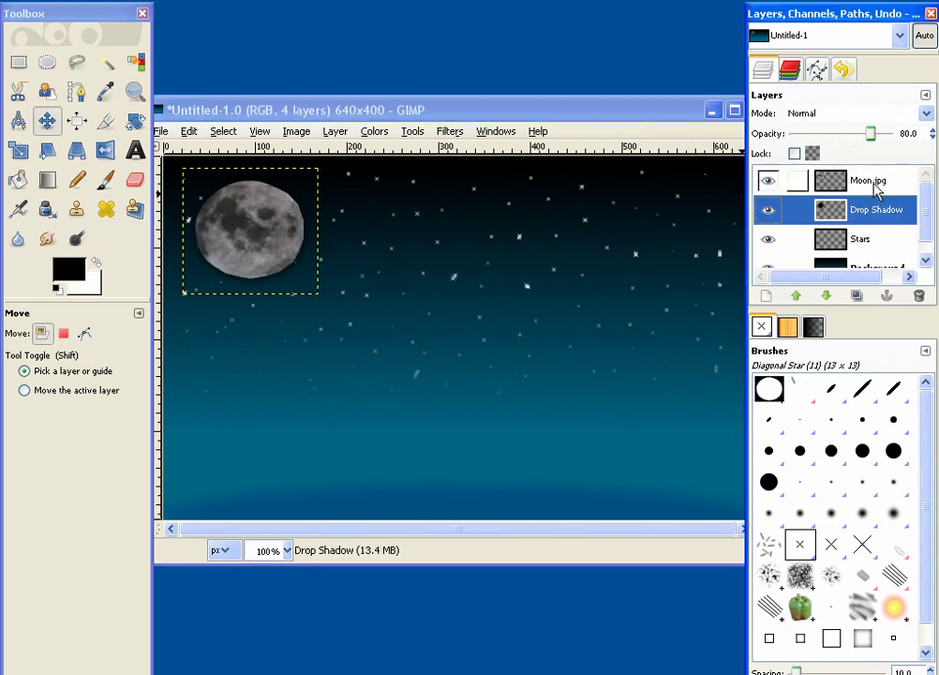
# Step: Merge the Moon.jpg layer down into the Drop Shadow layer
pyautogui.click(875, 186)
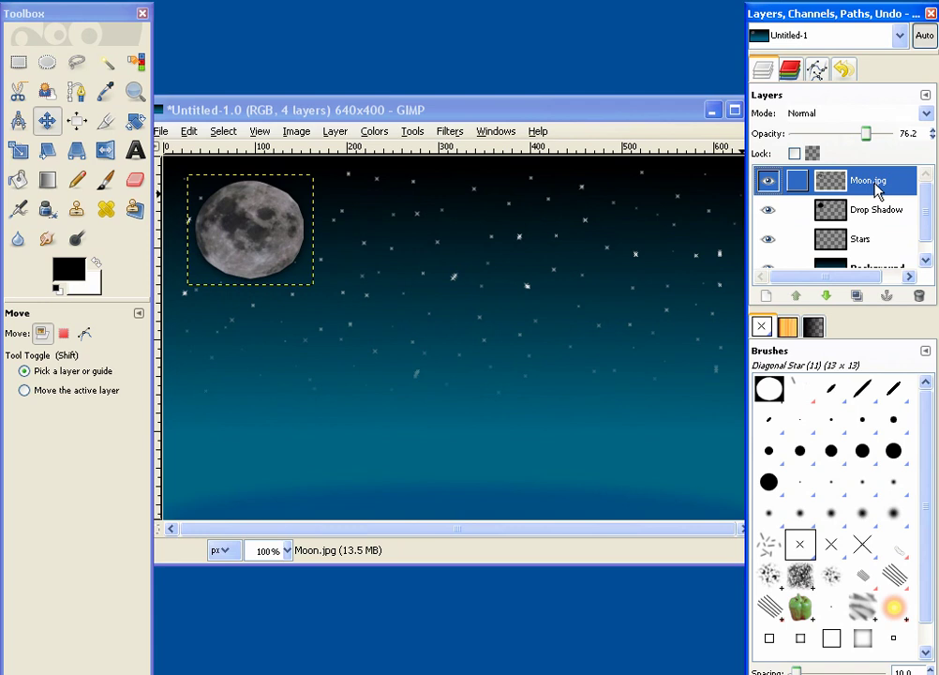
pyautogui.rightClick(876, 188)
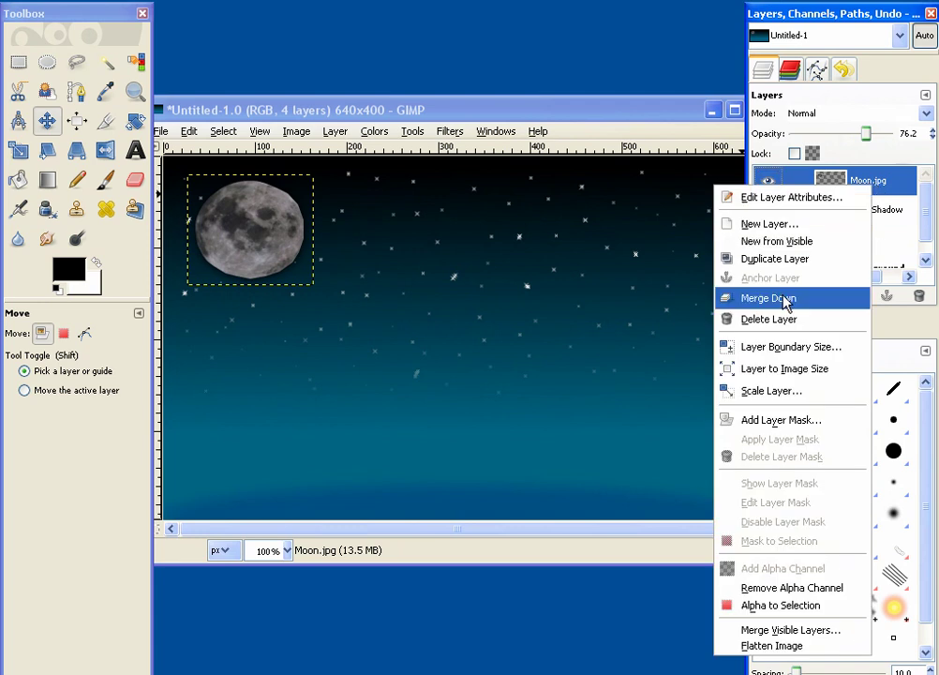
pyautogui.click(785, 298)
pyautogui.click(805, 210)
# Step: Move the merged moon layer about 10 px left and set its opacity to 85.7
pyautogui.click(864, 184)
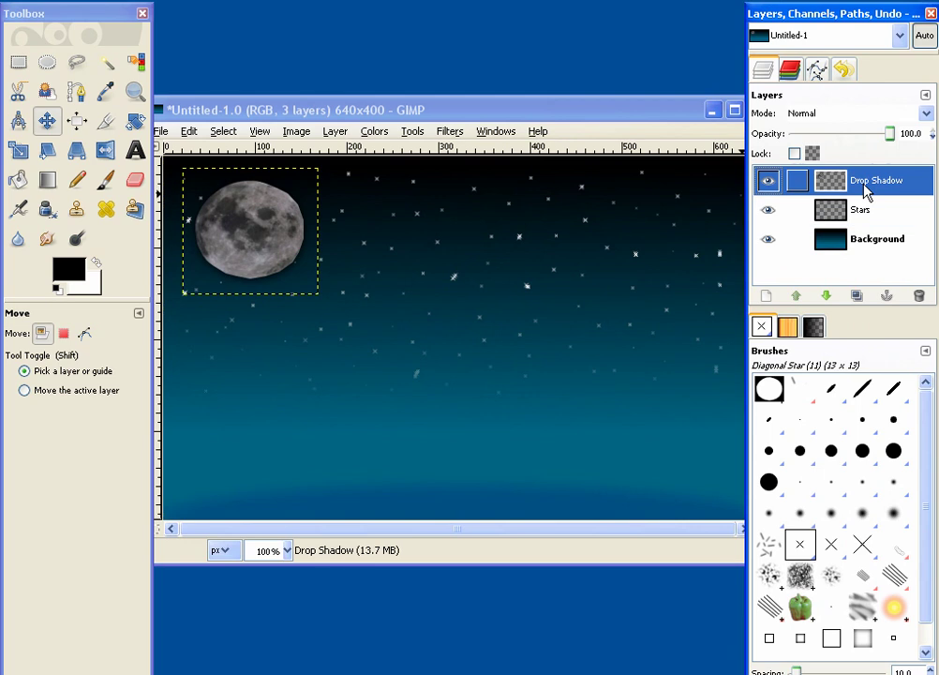
pyautogui.moveTo(256, 234)
pyautogui.mouseDown()
pyautogui.moveTo(310, 293)
pyautogui.moveTo(262, 300)
pyautogui.moveTo(248, 237)
pyautogui.mouseUp()
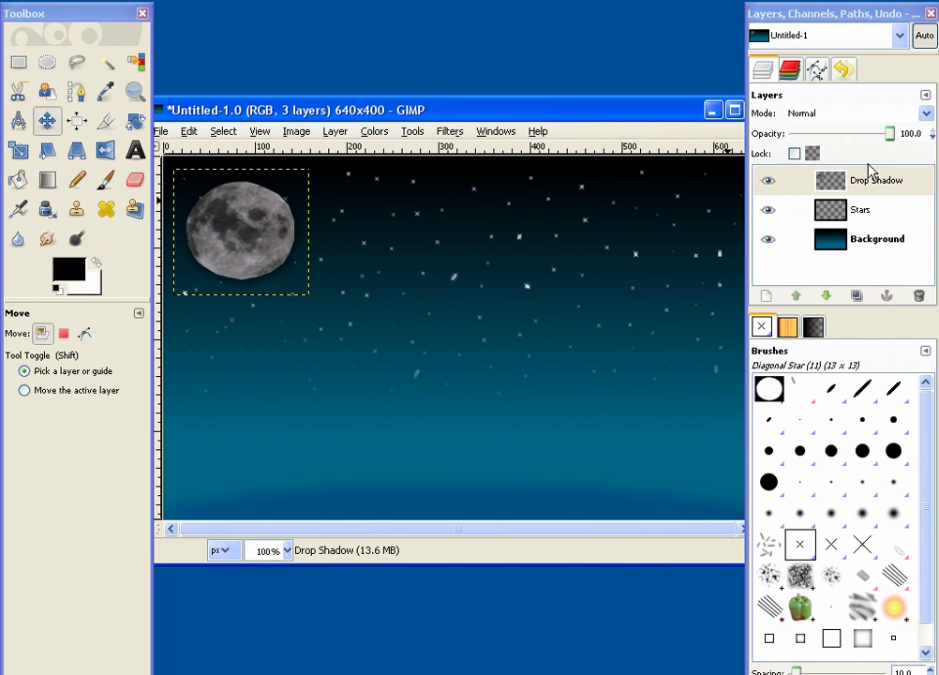
pyautogui.moveTo(888, 134)
pyautogui.mouseDown()
pyautogui.moveTo(871, 136)
pyautogui.moveTo(878, 132)
pyautogui.mouseUp()
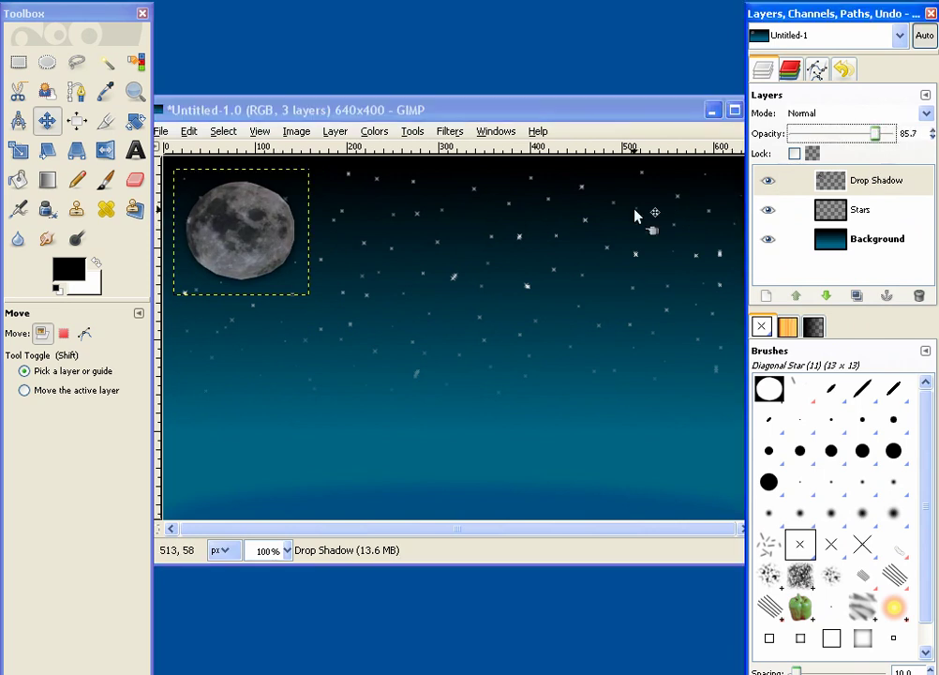
pyautogui.moveTo(609, 114)
pyautogui.mouseDown()
pyautogui.moveTo(555, 115)
pyautogui.moveTo(619, 115)
pyautogui.mouseUp()
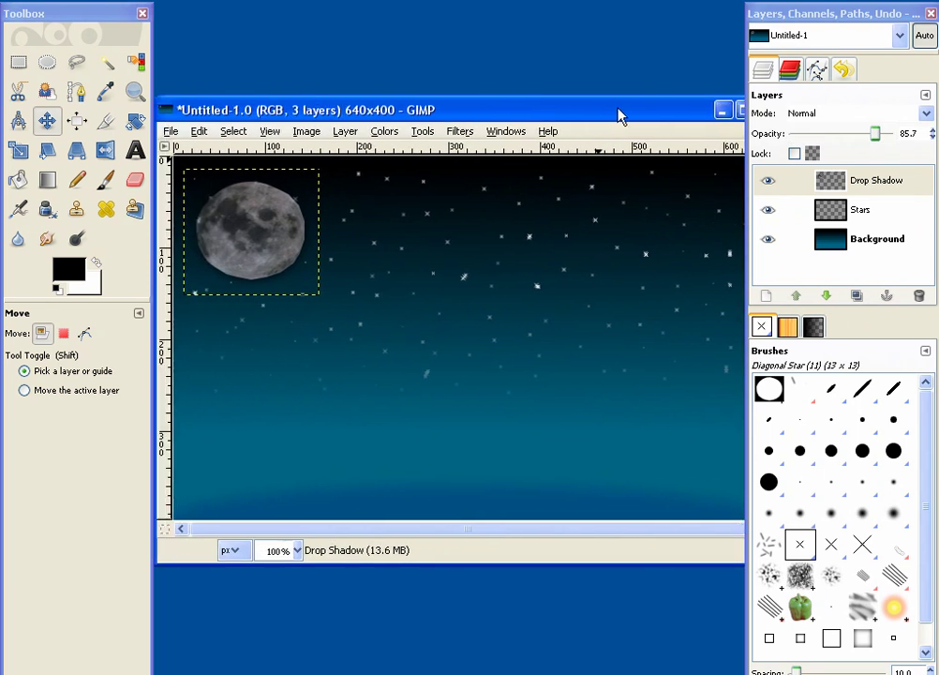
# Step: Make the Background layer the active layer
pyautogui.click(884, 241)
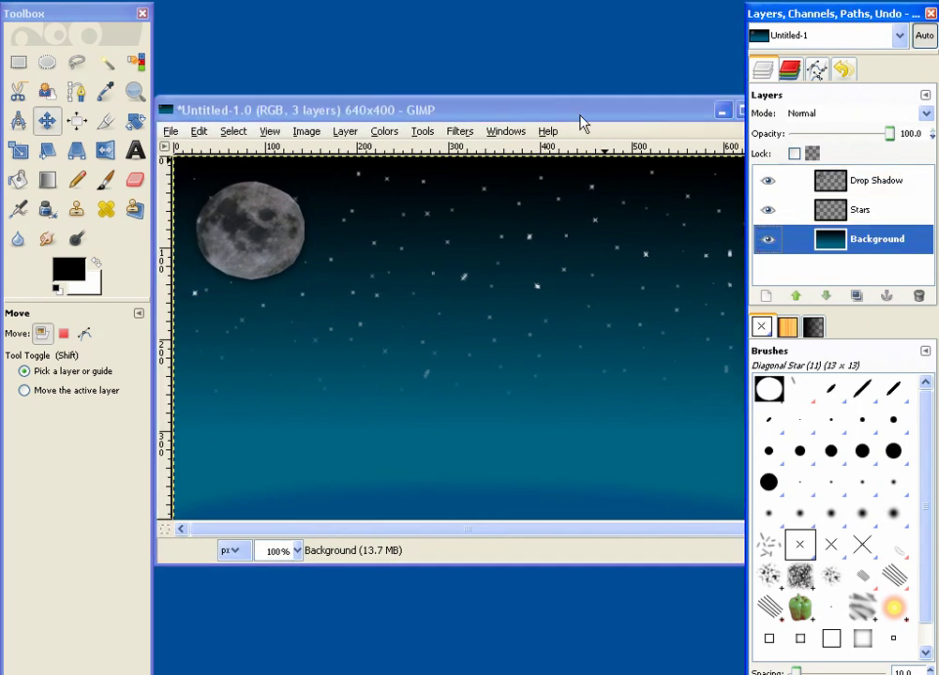
pyautogui.moveTo(583, 120)
pyautogui.mouseDown()
pyautogui.moveTo(545, 126)
pyautogui.moveTo(571, 113)
pyautogui.moveTo(559, 114)
pyautogui.moveTo(590, 112)
pyautogui.moveTo(554, 116)
pyautogui.moveTo(568, 116)
pyautogui.mouseUp()
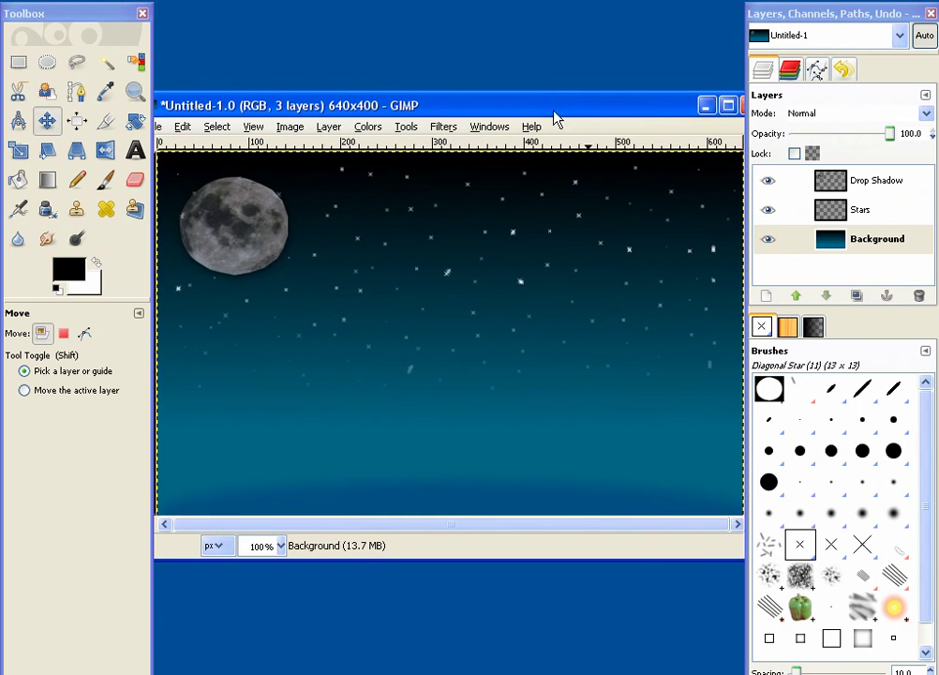